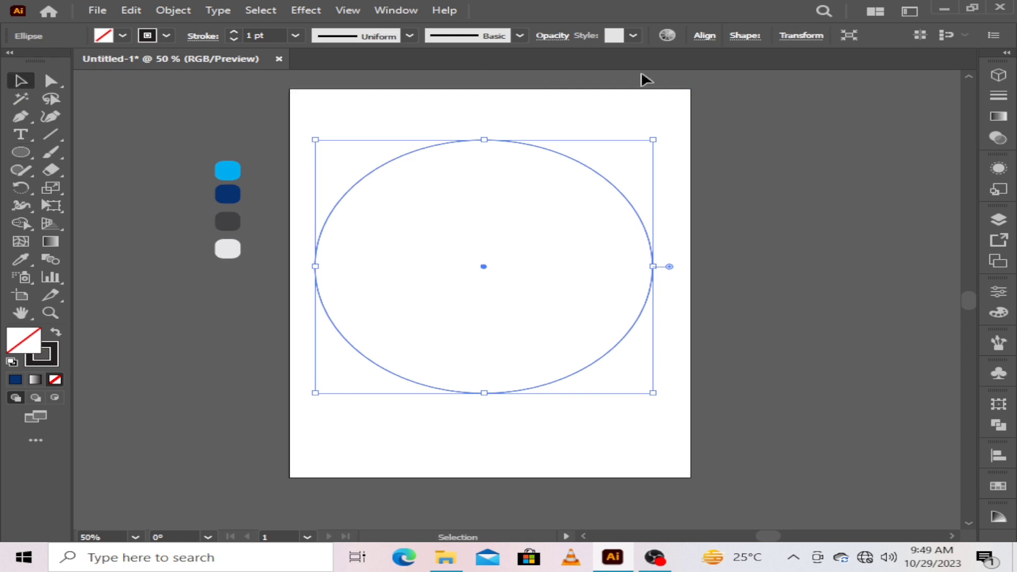
Step: Center the ellipse horizontally and vertically on the artboard, leaving it deselected
left_click(704, 35)
left_click(531, 78)
left_click(662, 77)
left_click(754, 162)
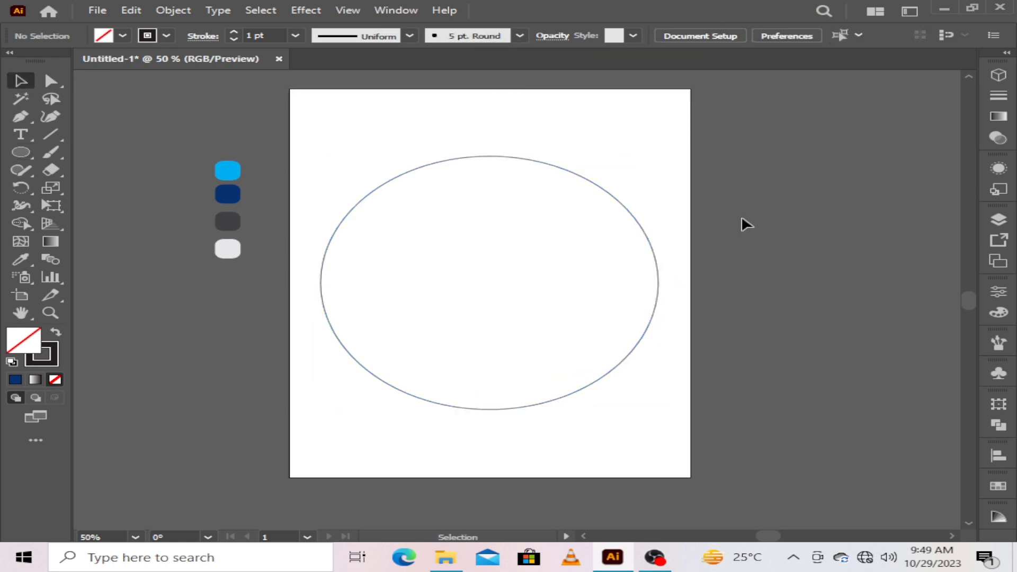
Step: Draw an arc with the Arc tool from the ellipse's upper-left edge down into its interior
left_click(50, 117)
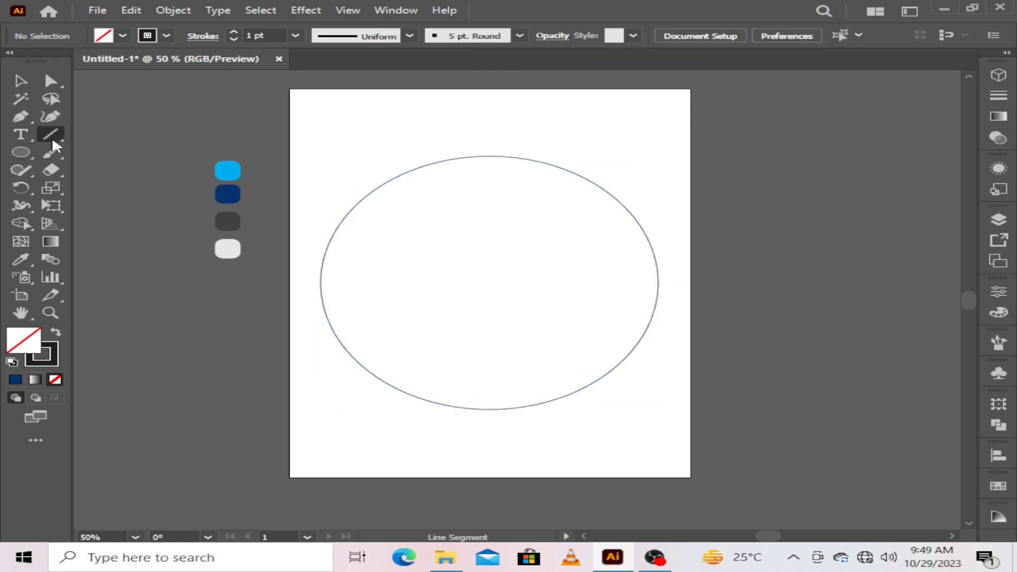
left_click(579, 347)
key("Escape")
left_click(53, 99)
left_click_drag(47, 135, 98, 150)
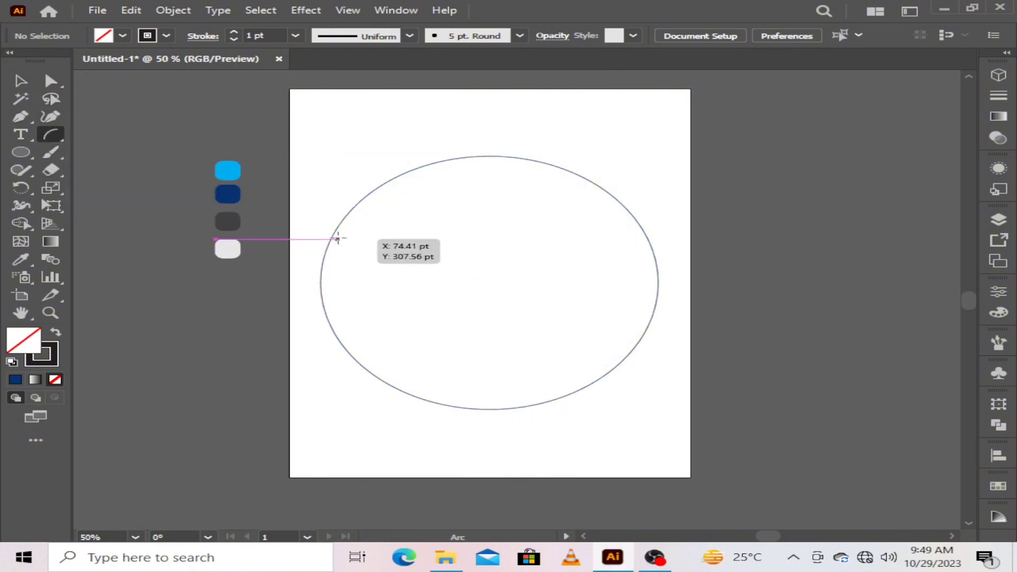
left_click_drag(330, 239, 449, 333)
key("v")
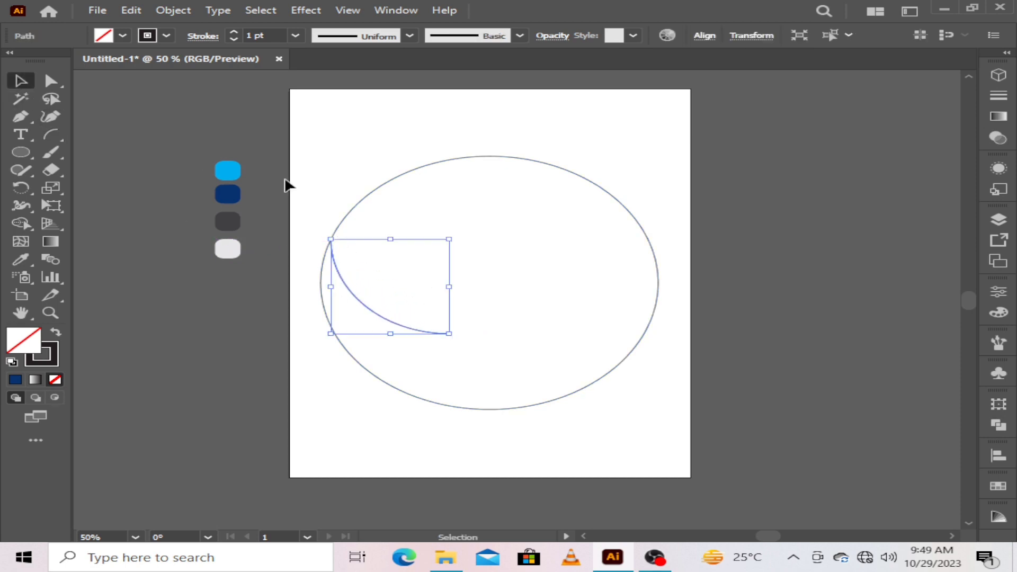
Step: Rotate the arc so it bulges to the right and move its upper end onto the ellipse's upper-left edge
left_click_drag(456, 241, 108, 269)
scroll(720, 445, "right", 5)
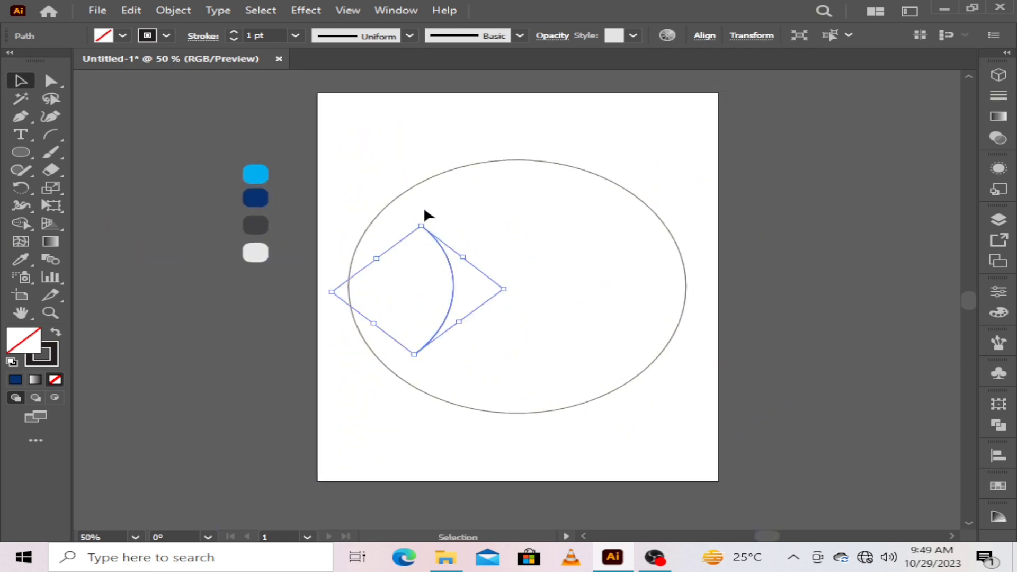
mouse_move(425, 216)
left_mouse_down()
mouse_move(427, 225)
mouse_move(404, 216)
left_mouse_up()
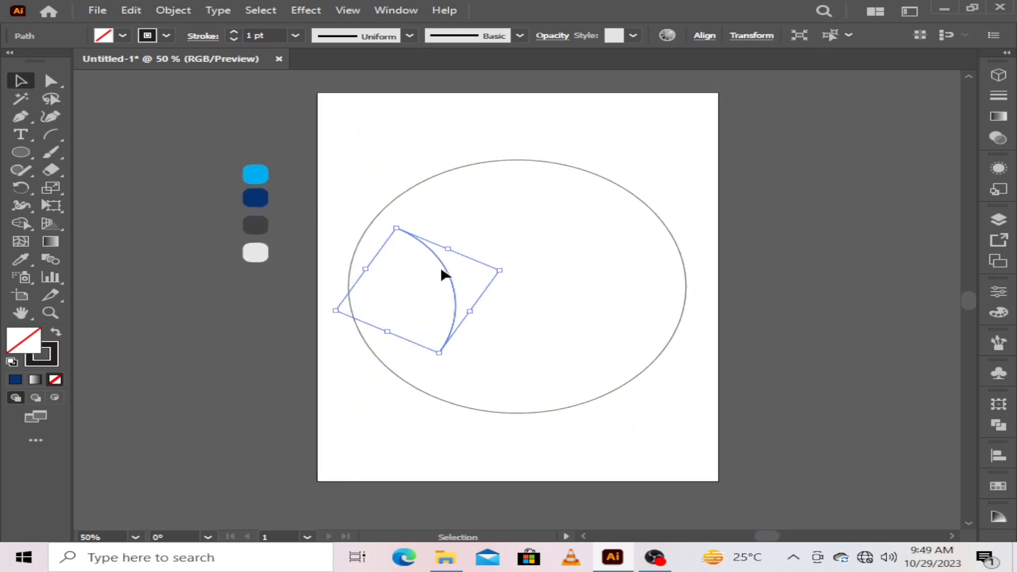
left_click_drag(448, 274, 428, 262)
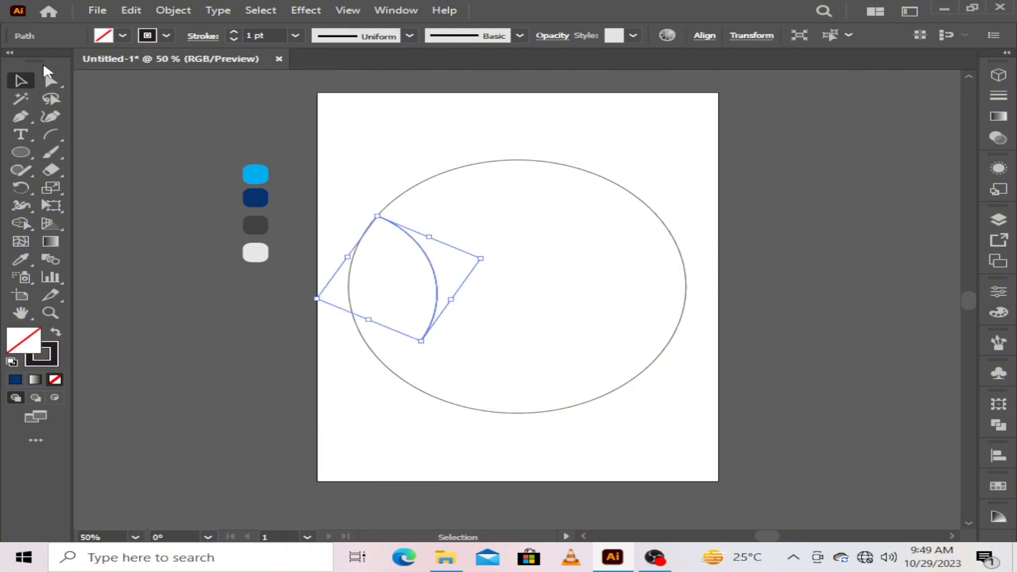
Step: Move the arc's two end anchor points onto the ellipse's left edge, one above and one below its middle
key("a")
left_click_drag(422, 345, 363, 337)
left_click(450, 349)
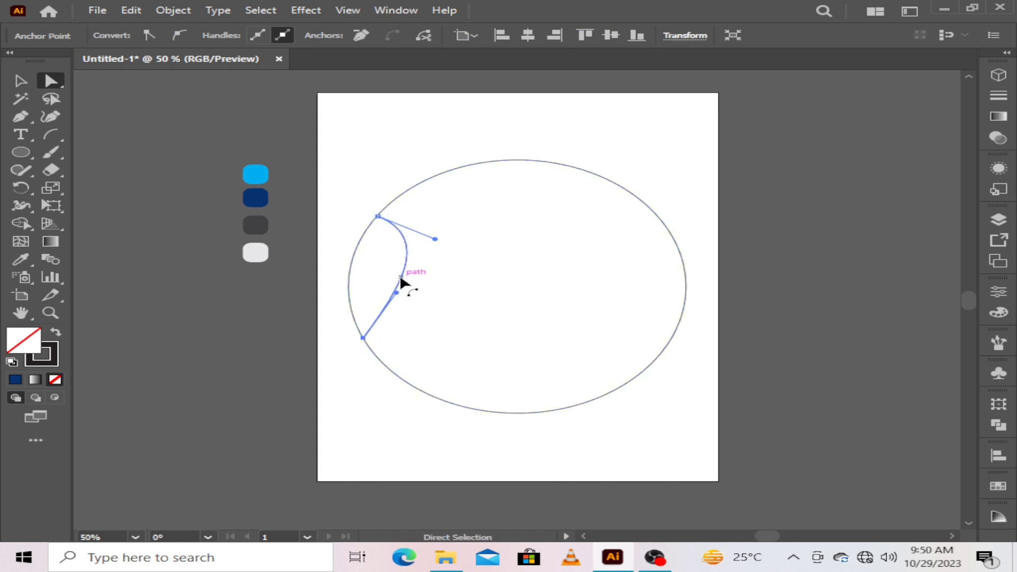
left_click_drag(403, 276, 398, 293)
left_click_drag(364, 339, 371, 350)
left_click_drag(377, 217, 365, 232)
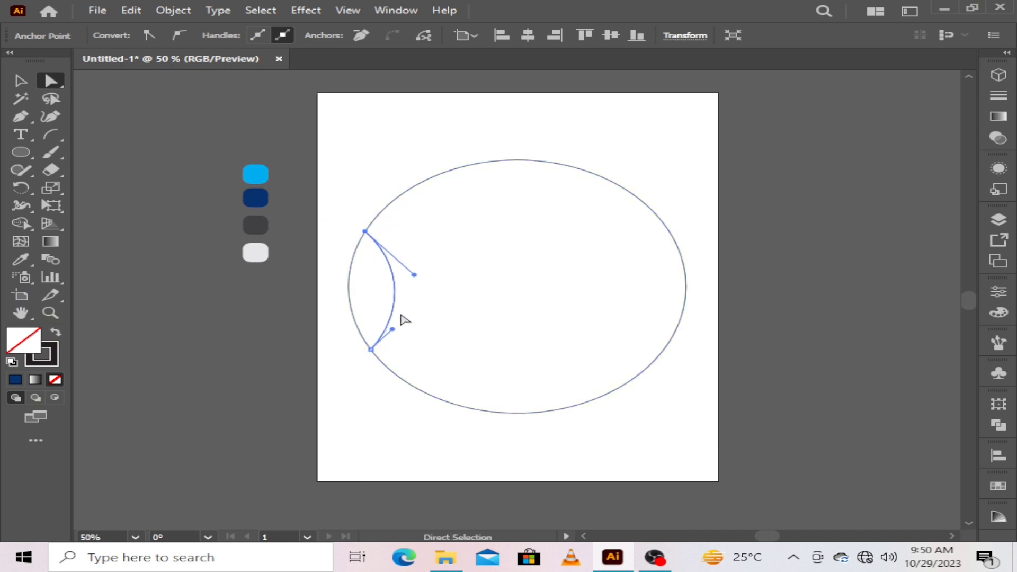
Step: Reshape the arc into a deep rounded lobe reaching toward the ellipse's lower center, and shorten it slightly
left_click_drag(395, 299, 509, 363)
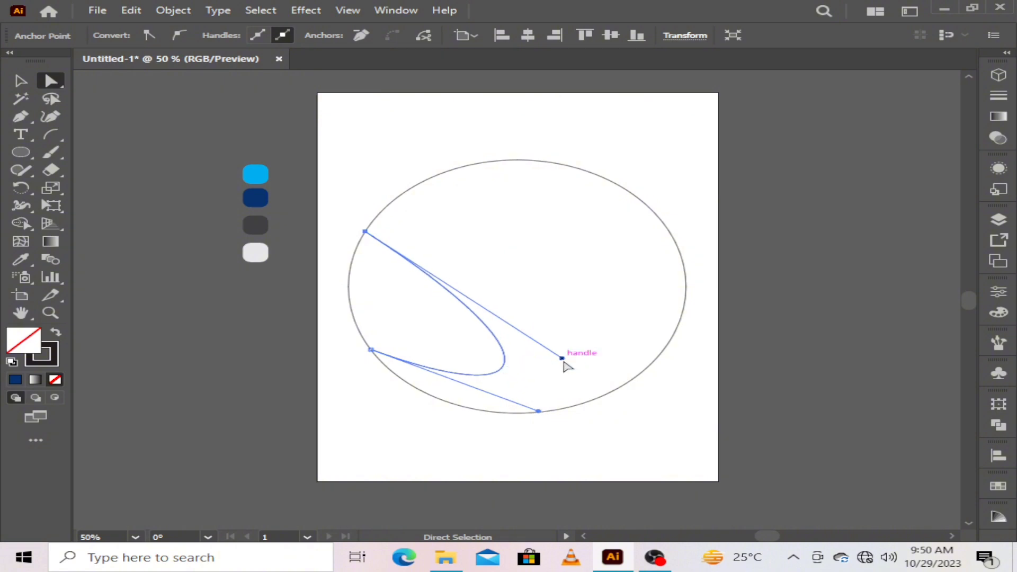
left_click(559, 360)
left_click(504, 359)
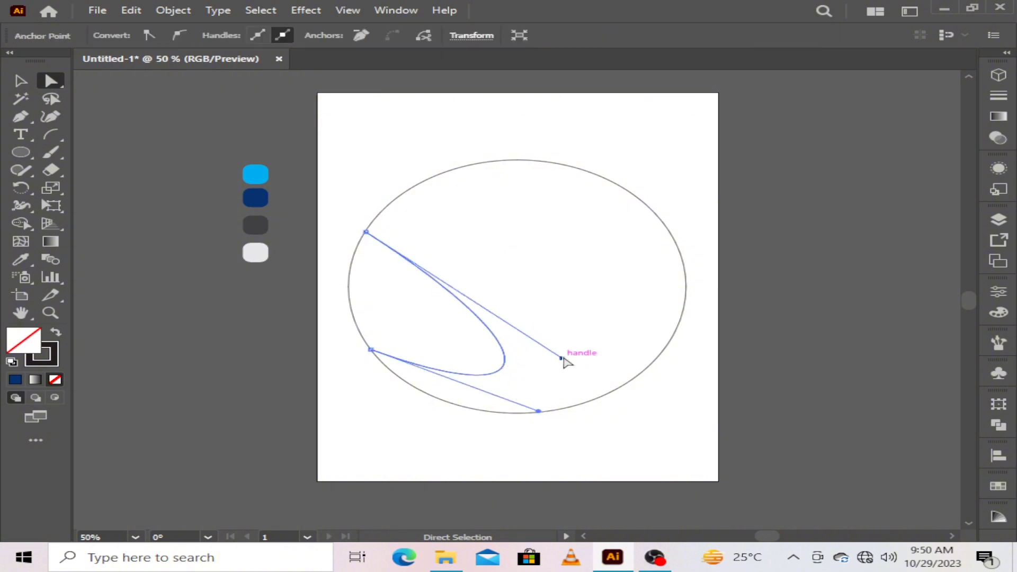
left_click_drag(563, 359, 595, 296)
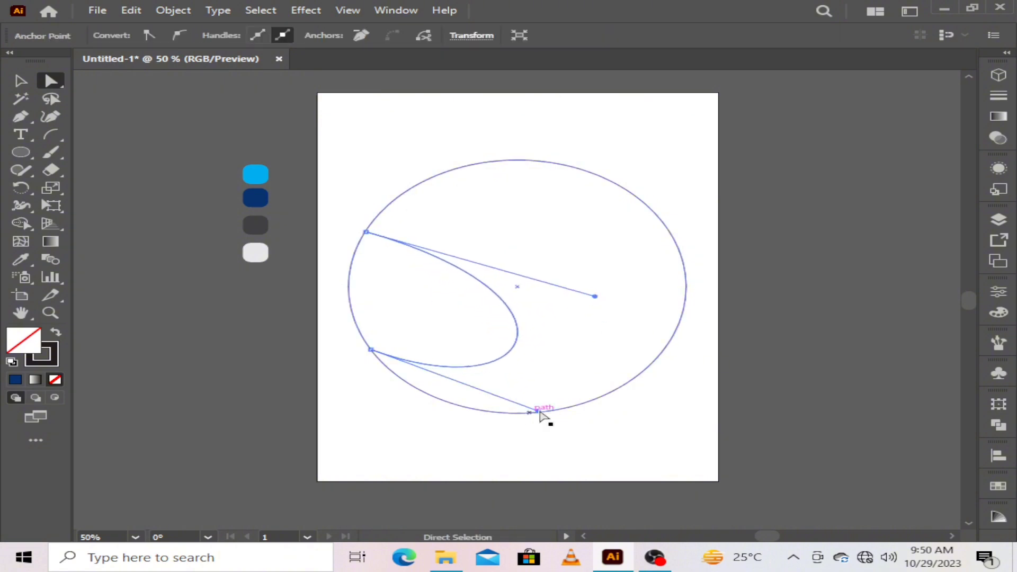
left_click_drag(540, 411, 581, 459)
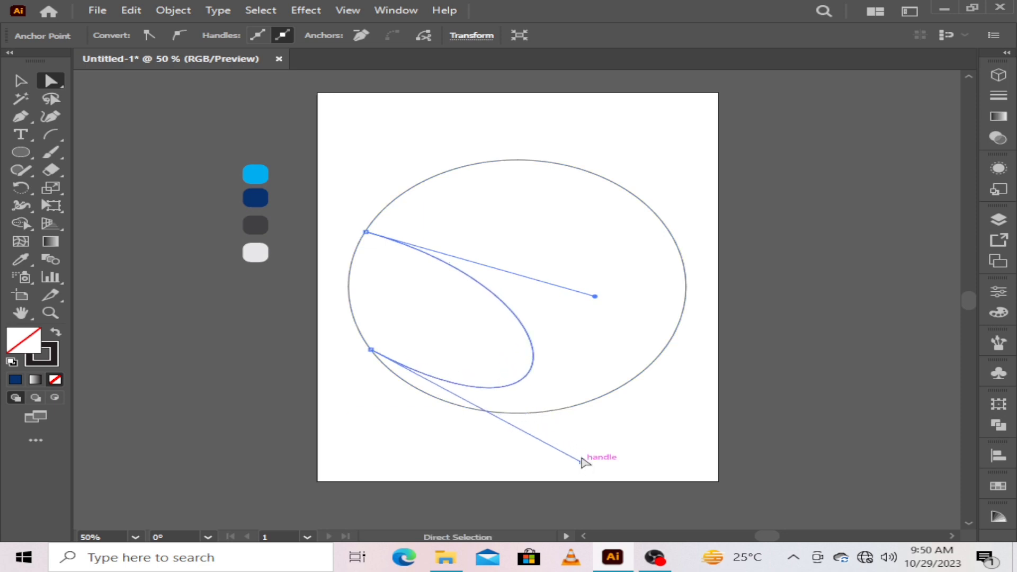
left_click(21, 80)
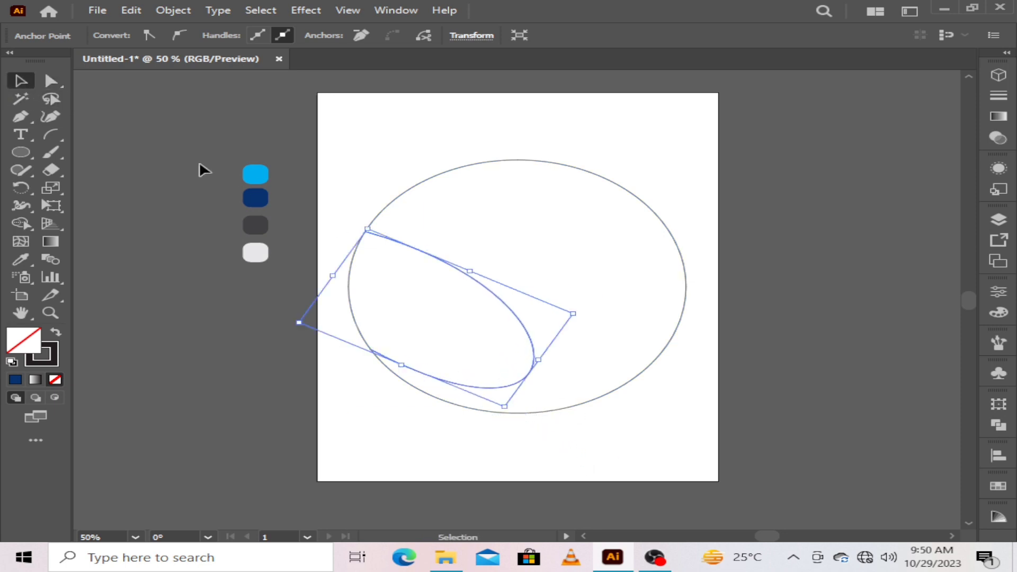
left_click(594, 373)
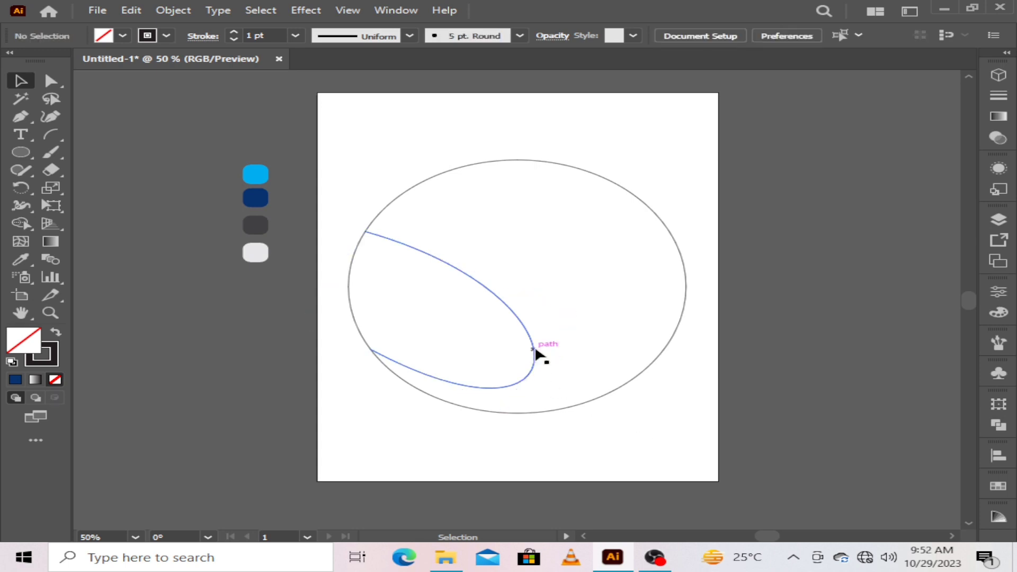
left_click(531, 348)
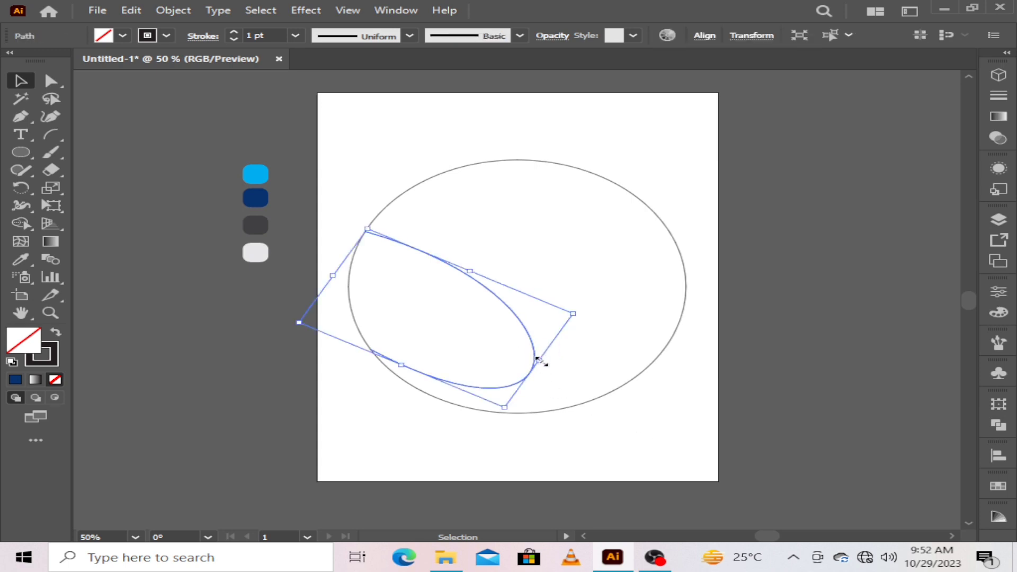
left_click_drag(538, 360, 517, 350)
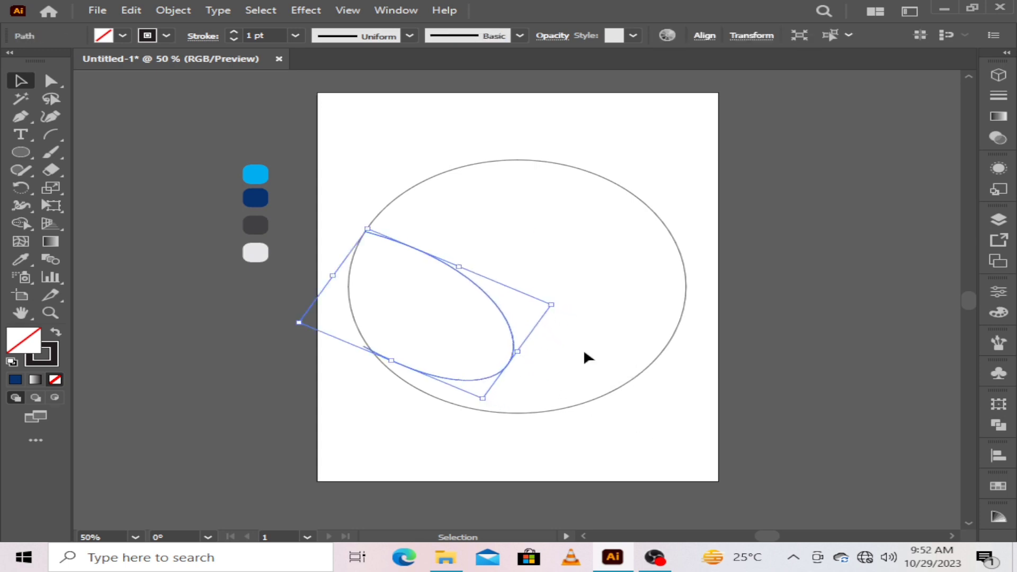
Step: Create a copy of the curve reflected across the horizontal axis and move it to the ellipse's upper-right side
right_click(583, 349)
mouse_move(643, 259)
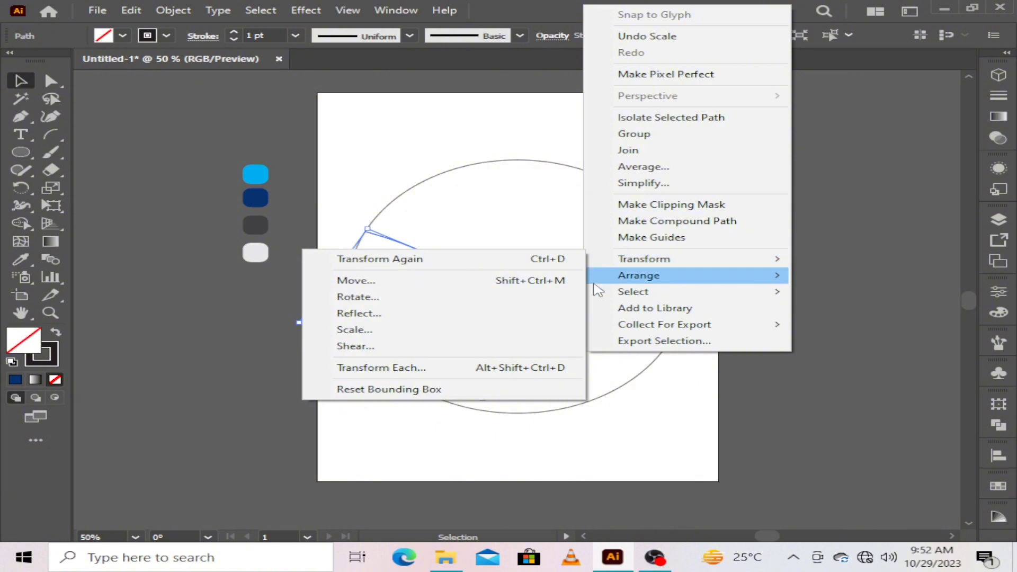
left_click(561, 316)
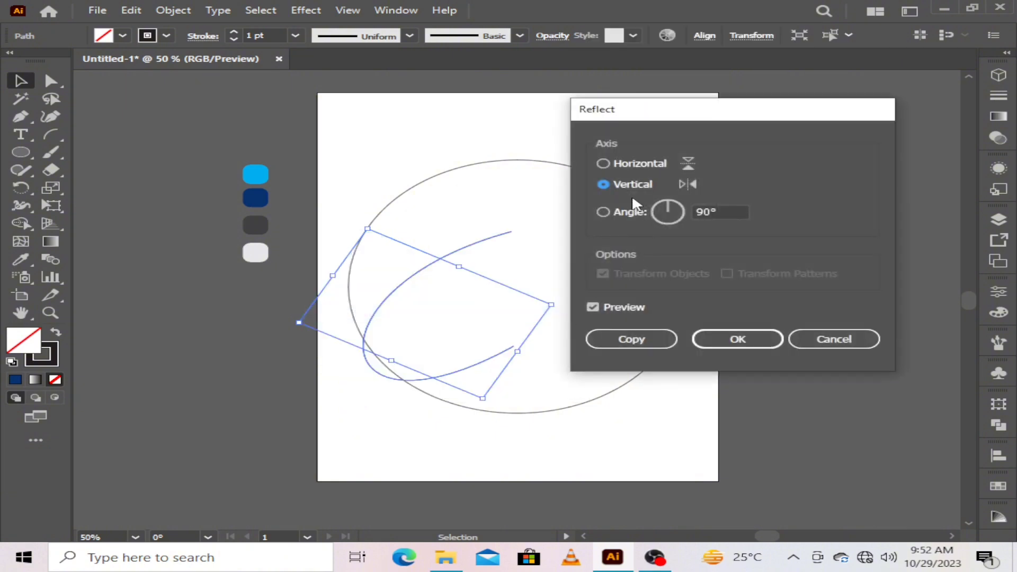
left_click(603, 163)
left_click(631, 339)
left_click_drag(512, 281, 707, 237)
Step: Reflect the copied curve across the vertical axis so its opening faces right
right_click(708, 236)
mouse_move(810, 455)
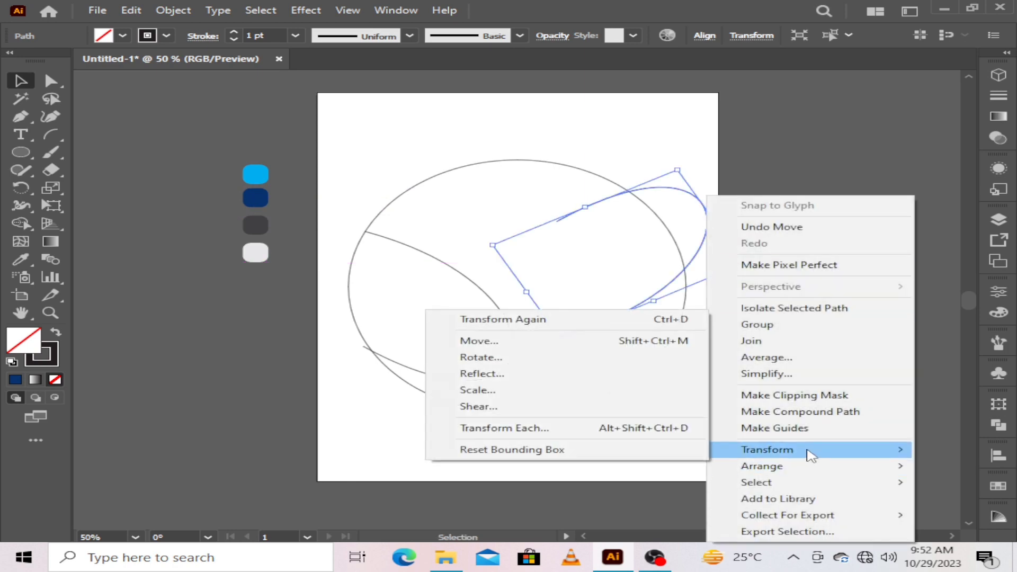
left_click(594, 374)
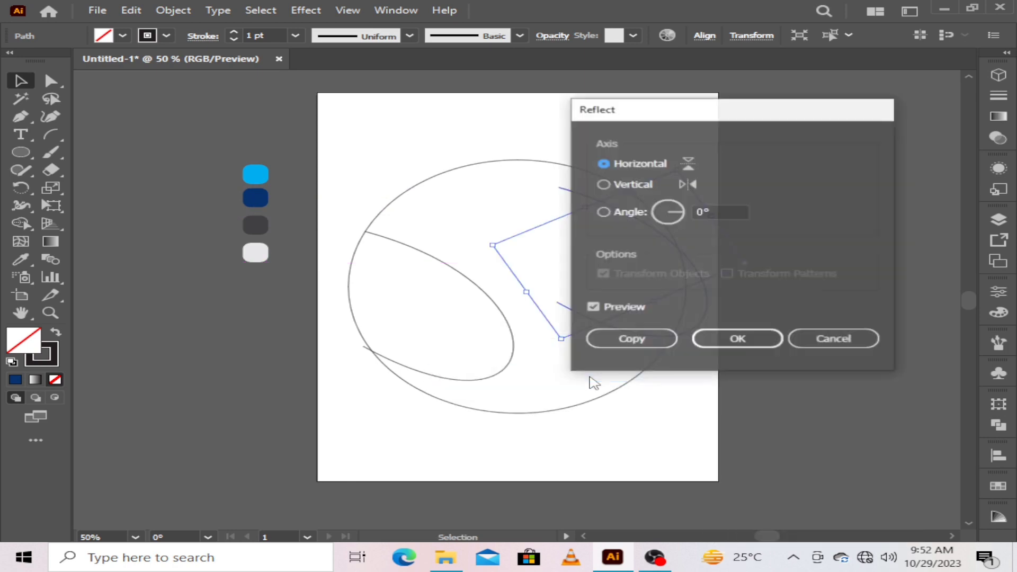
left_click(604, 184)
left_click_drag(710, 114, 247, 140)
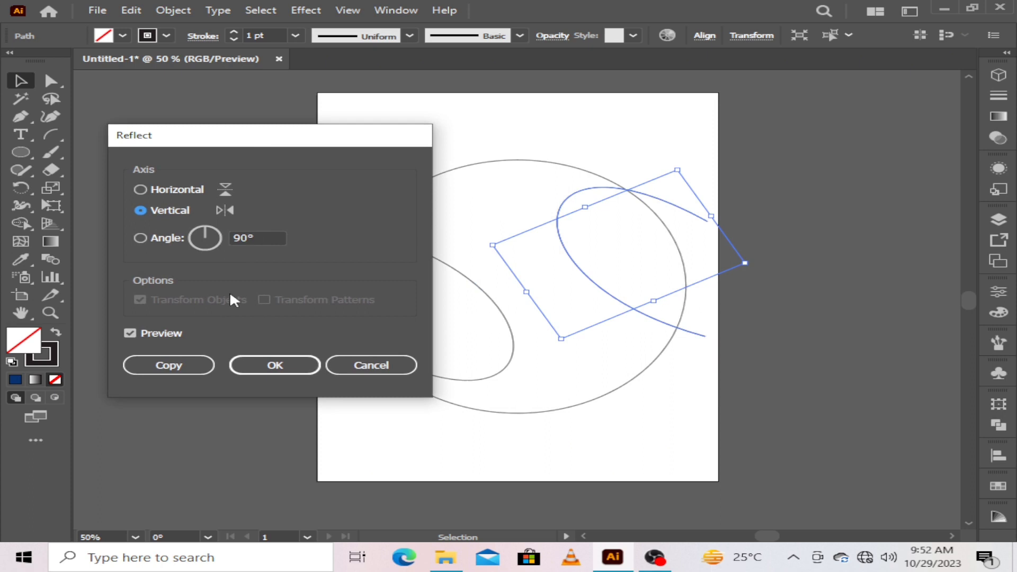
left_click(275, 365)
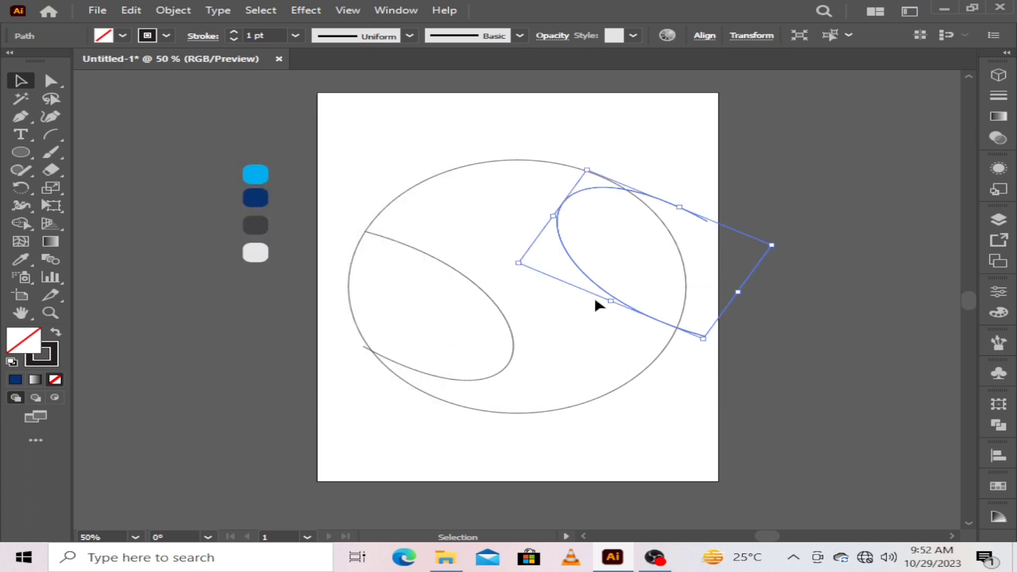
Step: Move the mirrored curve left so its ends meet the ellipse's right edge, and stretch it toward the center
left_click_drag(597, 301, 571, 300)
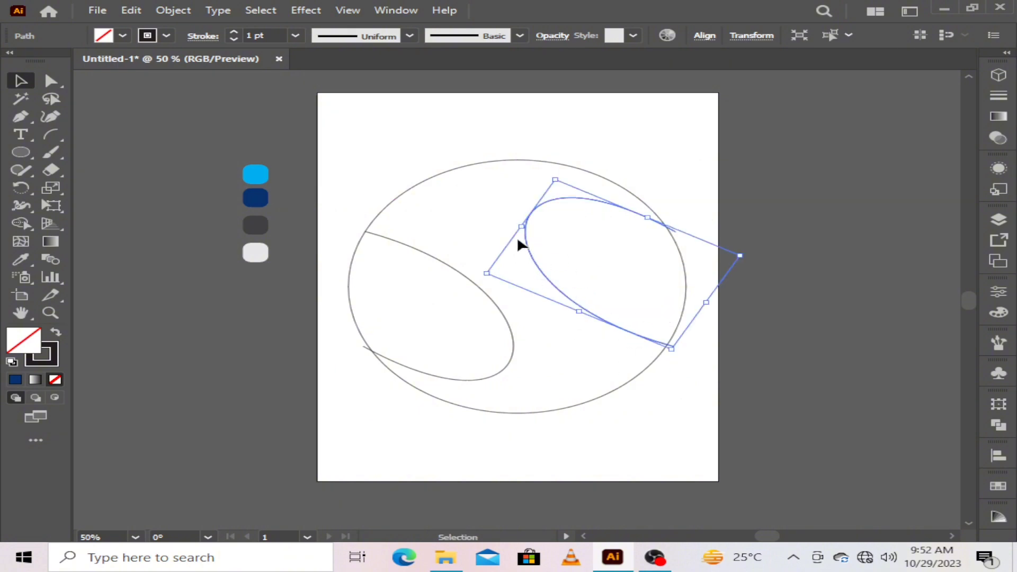
left_click_drag(521, 227, 498, 224)
left_click(669, 266)
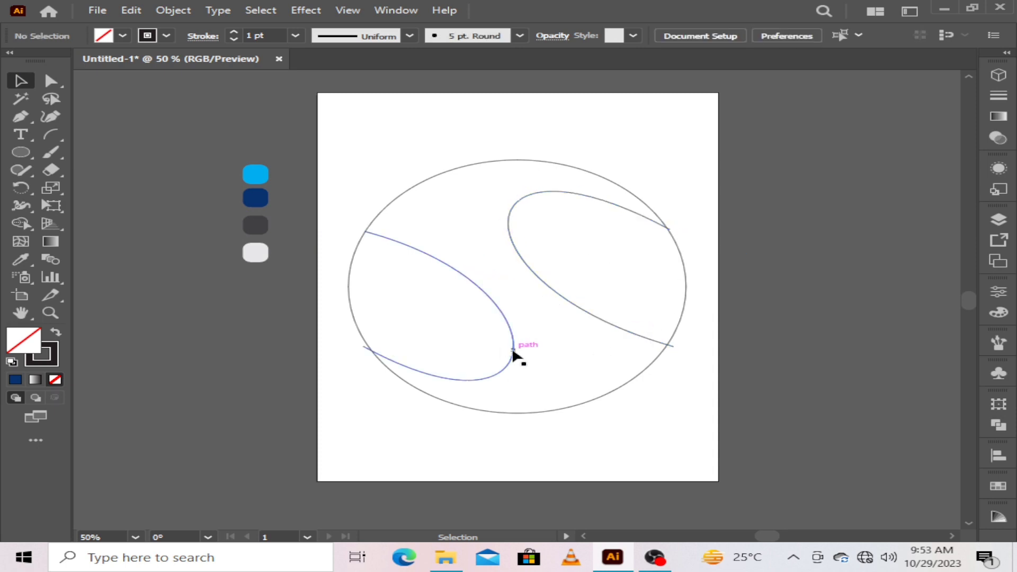
Step: Fine-tune the two curves by extending the left one slightly toward the center and lowering the right one
left_click(514, 352)
left_click_drag(514, 352, 530, 356)
left_click(656, 407)
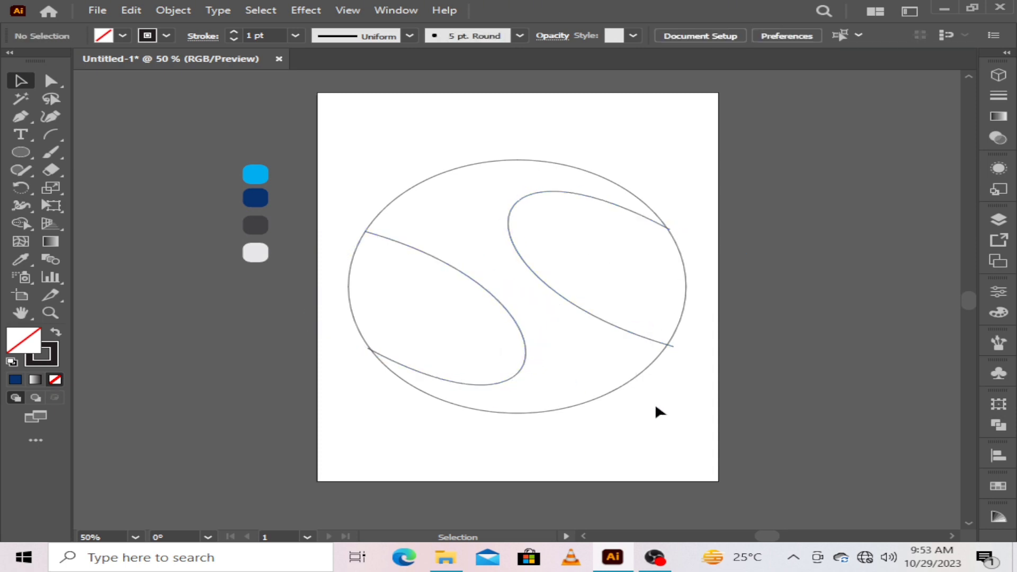
left_click(506, 230)
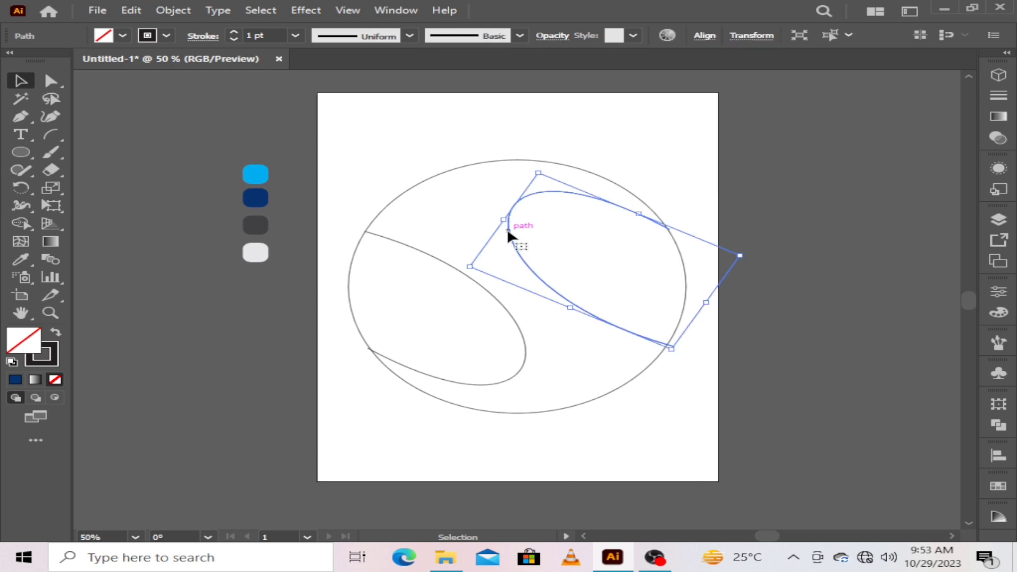
left_click_drag(506, 228, 507, 232)
left_click(634, 429)
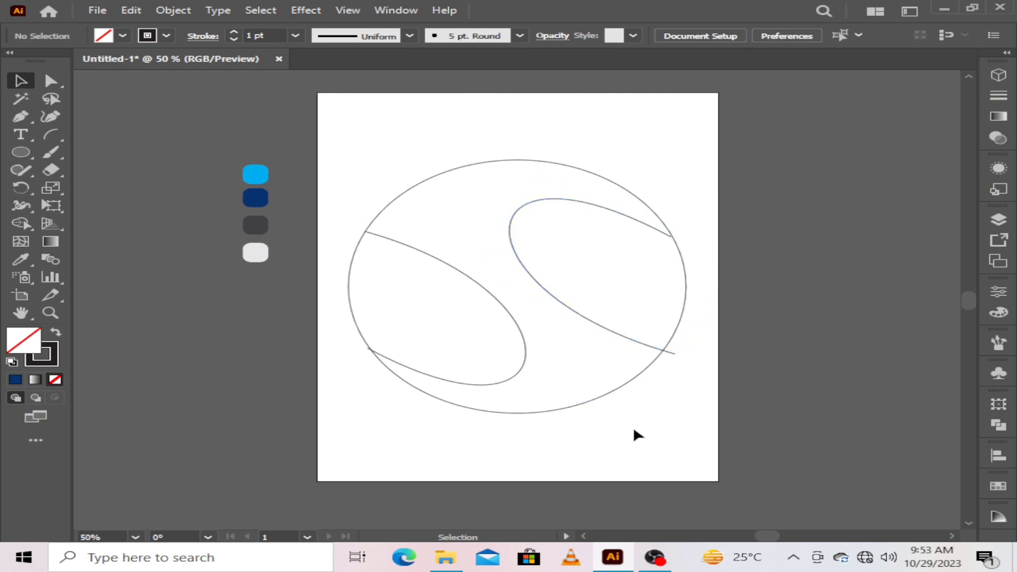
Step: Move the right curve's upper end anchor point slightly outward past the ellipse's edge
left_click(51, 81)
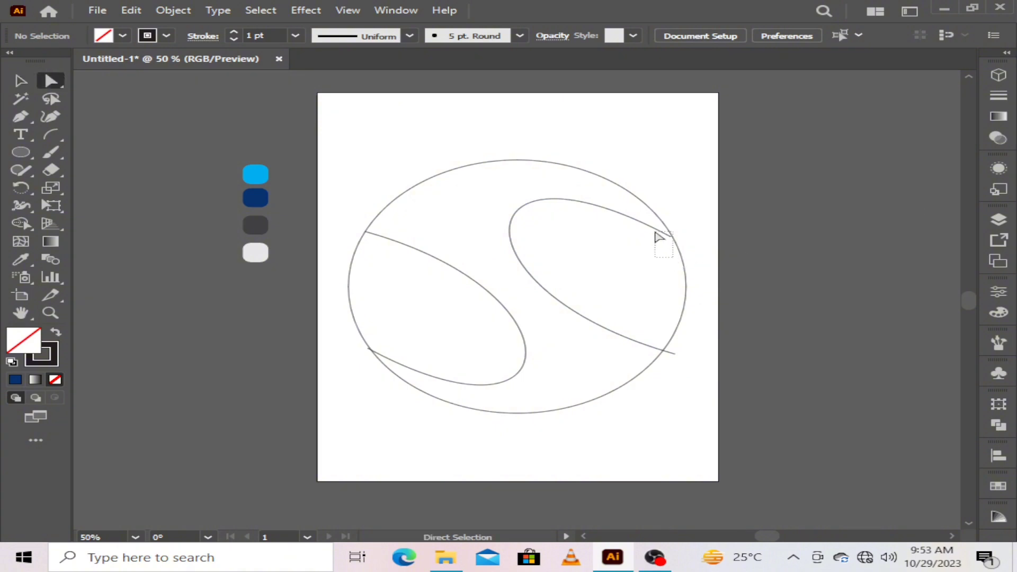
left_click(676, 241)
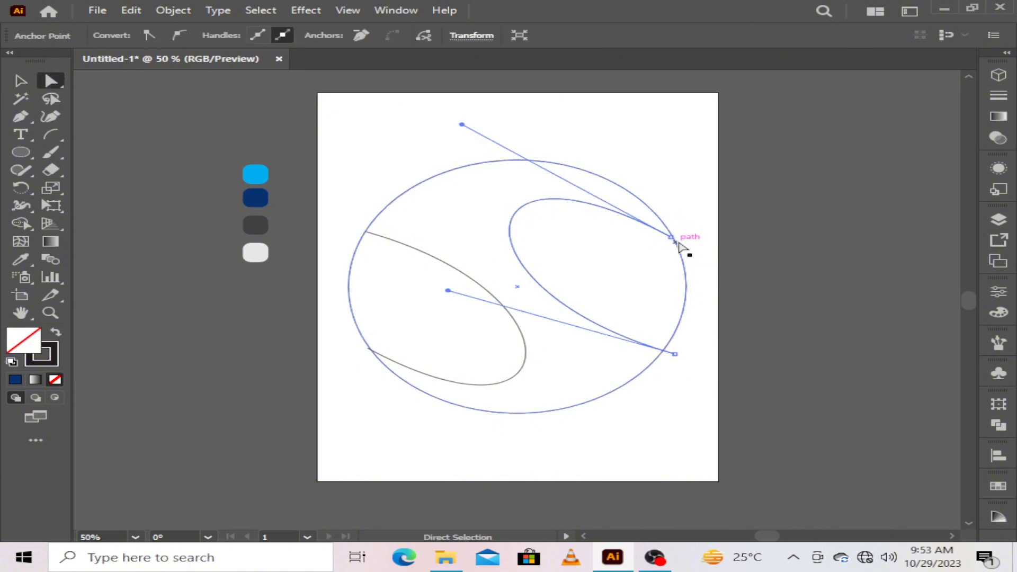
left_click_drag(677, 242, 680, 234)
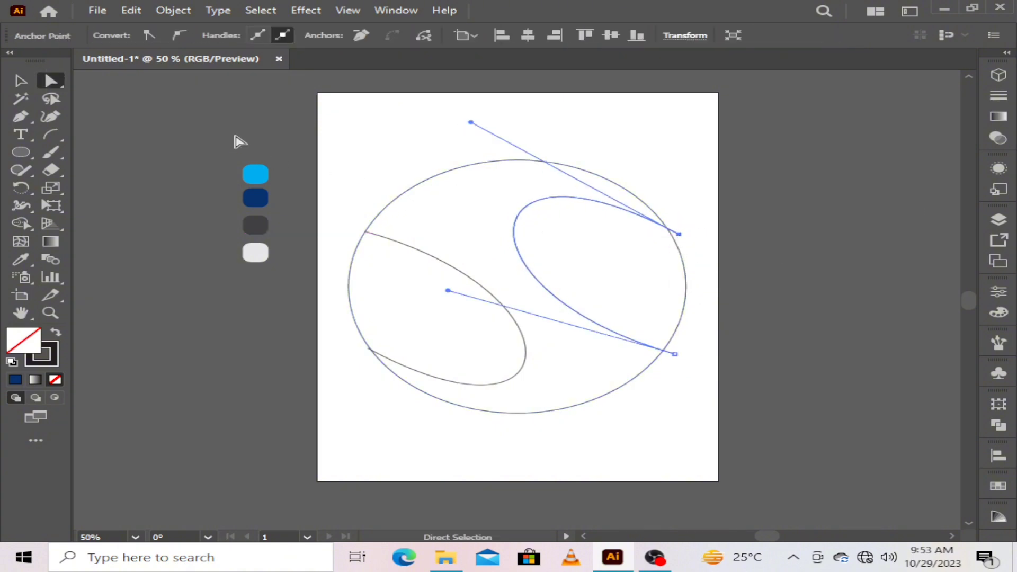
left_click(240, 141)
Step: Select the ellipse and both curves, and remove the areas enclosed by the left and right lobes with Shape Builder
key("v")
left_click_drag(387, 149, 369, 370)
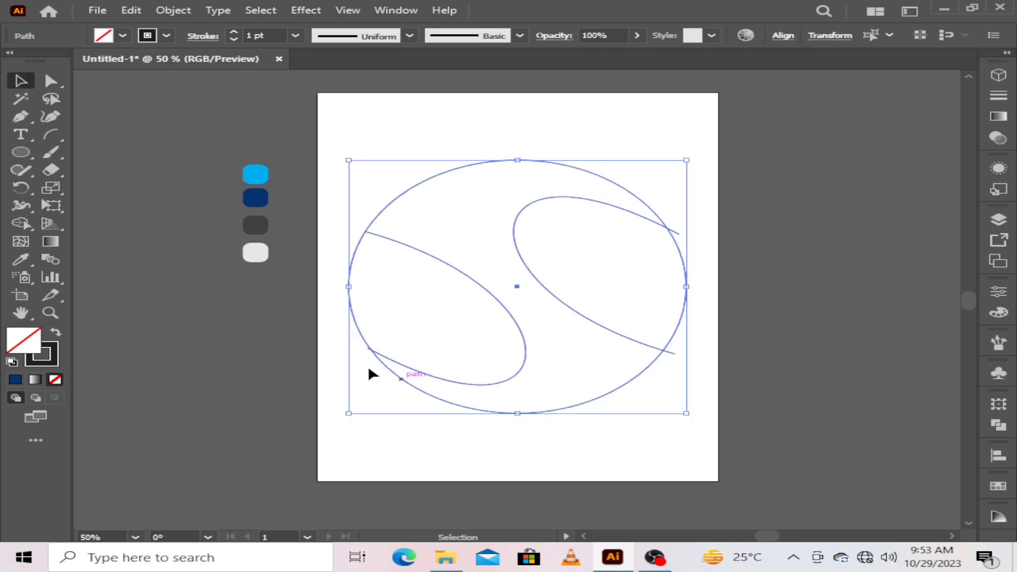
left_click(22, 223)
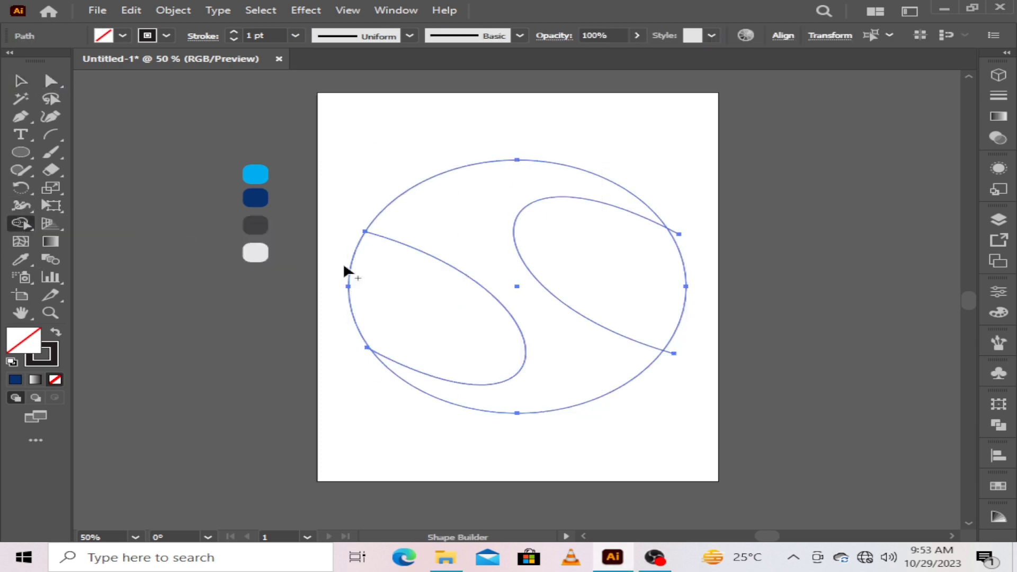
left_click(370, 285, "alt")
left_click(672, 302, "alt")
Step: Scale the whole S-shaped outline down proportionally toward its lower-left corner and deselect it
left_click(17, 80)
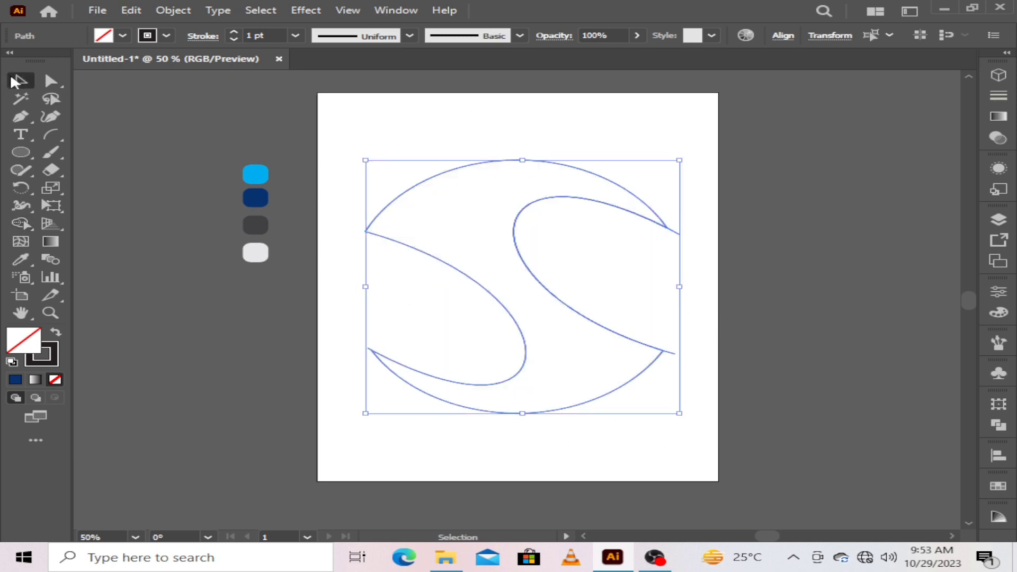
left_click_drag(679, 160, 597, 228)
left_click(493, 324)
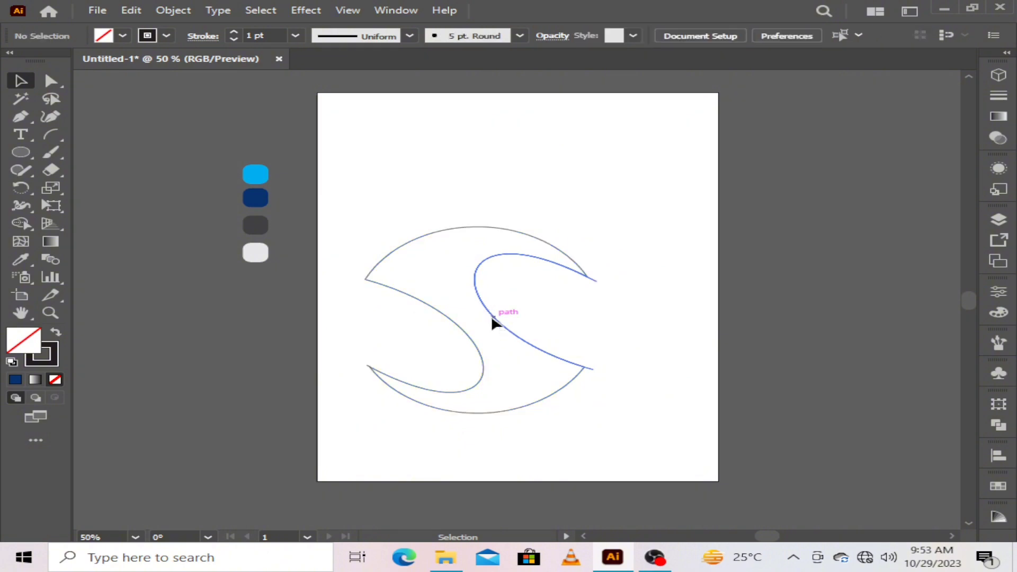
Step: Move the S-shaped outline up to the upper middle of the artboard and deselect it
left_click(535, 402)
left_click_drag(487, 369, 517, 284)
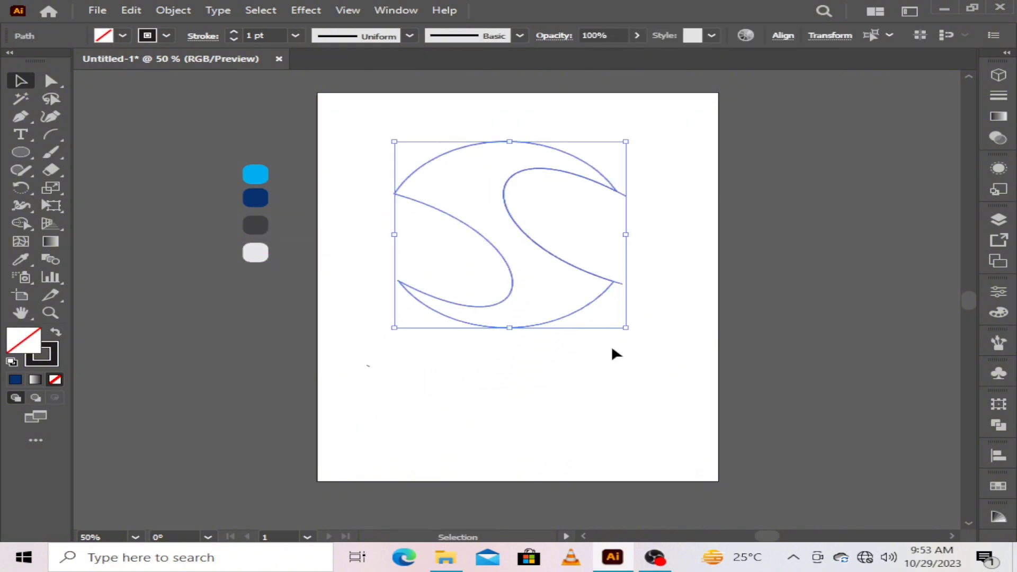
left_click(613, 352)
Step: Select the S-shaped outline, trim the curve ends that overhang its right tips with Shape Builder, and deselect it
left_click_drag(403, 148, 632, 400)
left_click_drag(29, 222, 122, 218)
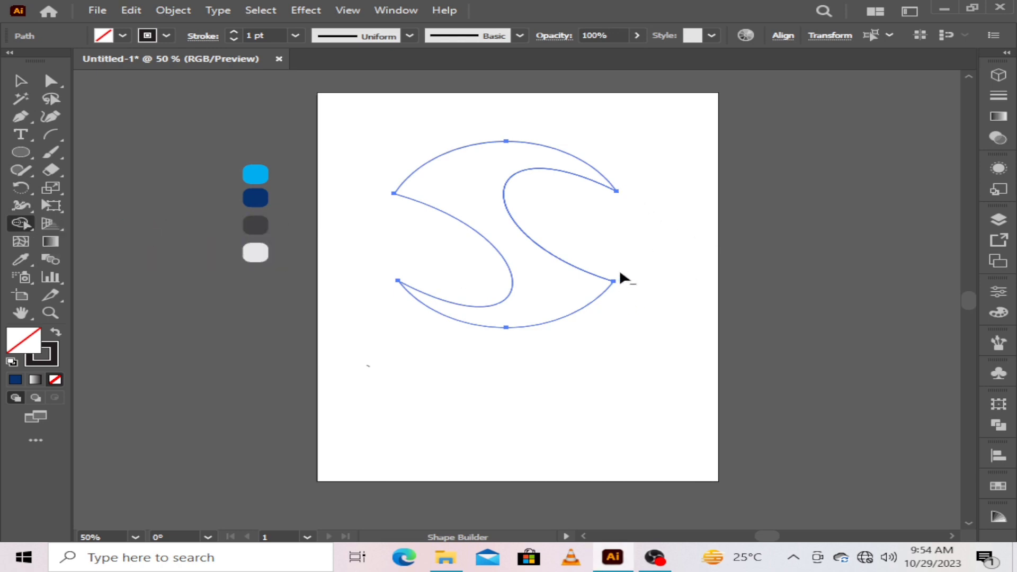
left_click(22, 80)
left_click(533, 263)
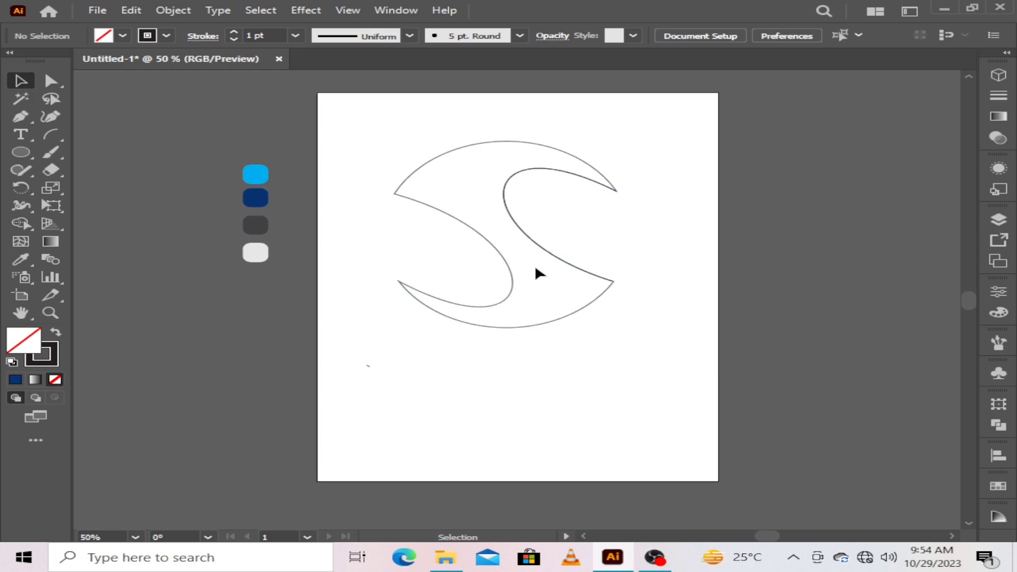
scroll(535, 265, "up", 2)
scroll(614, 262, "down", 1)
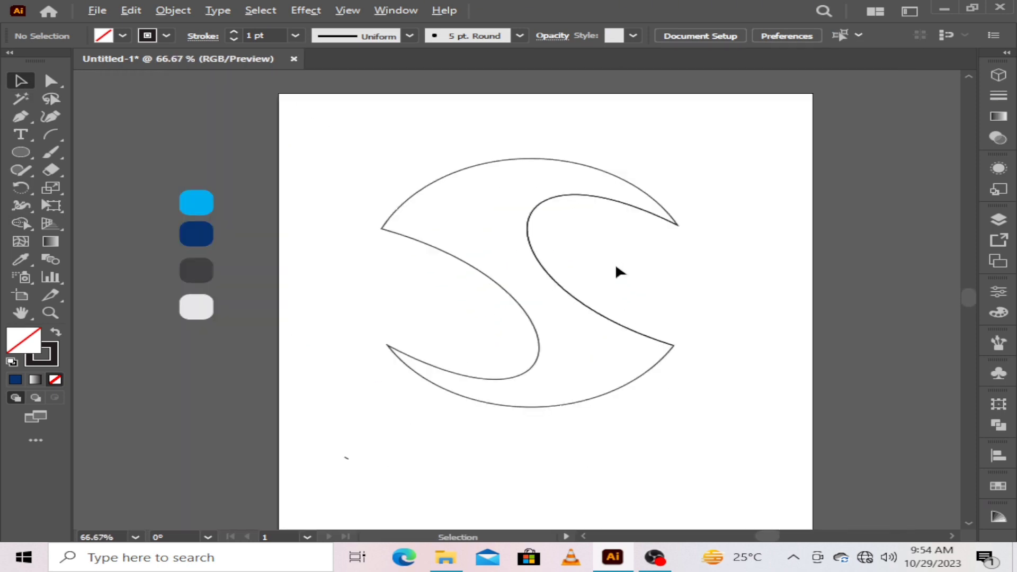
scroll(615, 263, "down", 1)
scroll(673, 270, "up", 1)
scroll(572, 370, "down", 1)
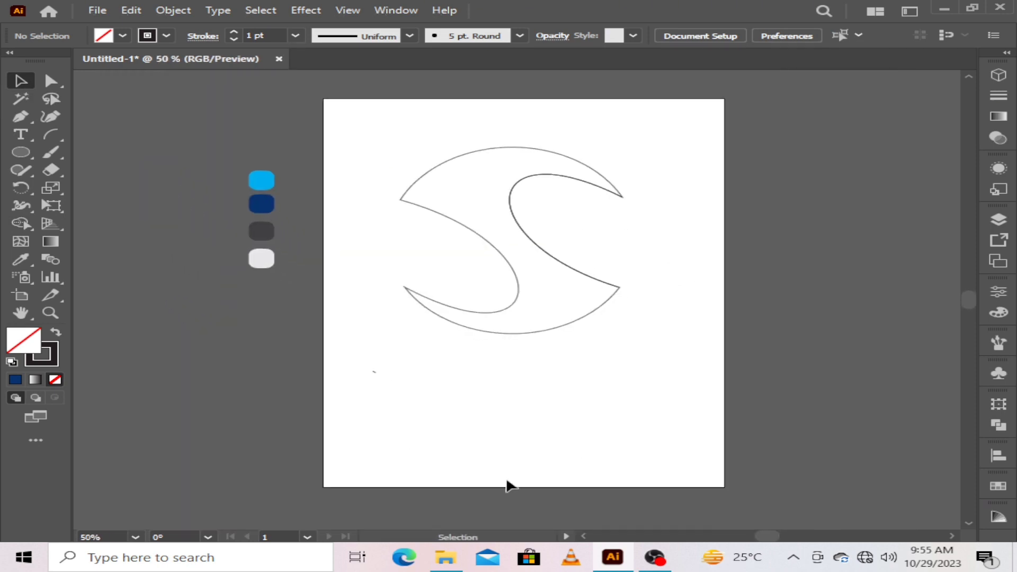
Step: Draw an arc across the S's upper band, from just below its left tip to the right curve's upper part, and deselect it
left_click_drag(39, 143, 116, 149)
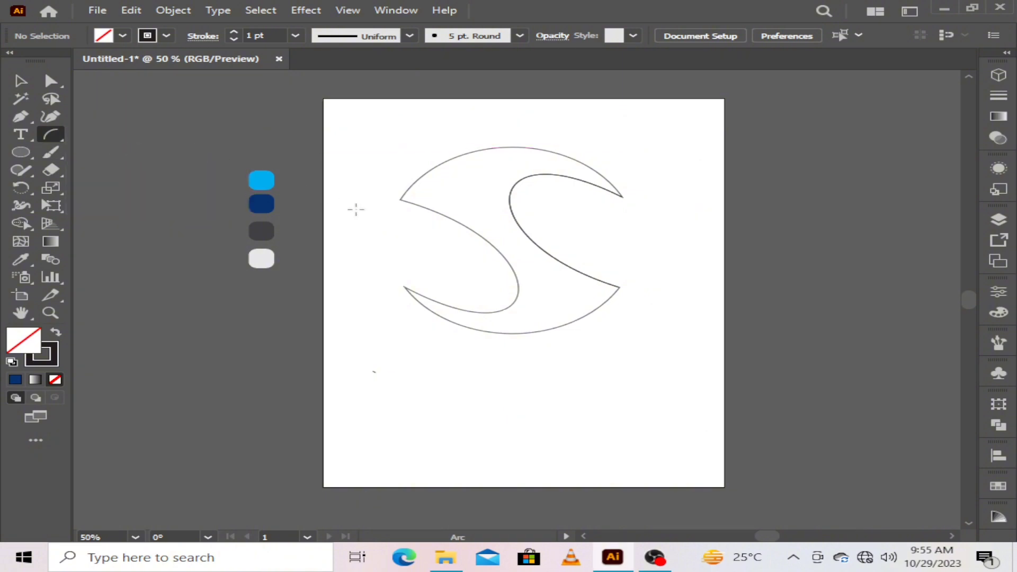
left_click_drag(413, 221, 585, 182)
key("a")
left_click(618, 134)
Step: Bow the arc upward close beneath the S's top edge with its right handle, lower its right end slightly, and deselect it
mouse_move(413, 222)
left_mouse_down()
mouse_move(411, 214)
mouse_move(414, 222)
left_mouse_up()
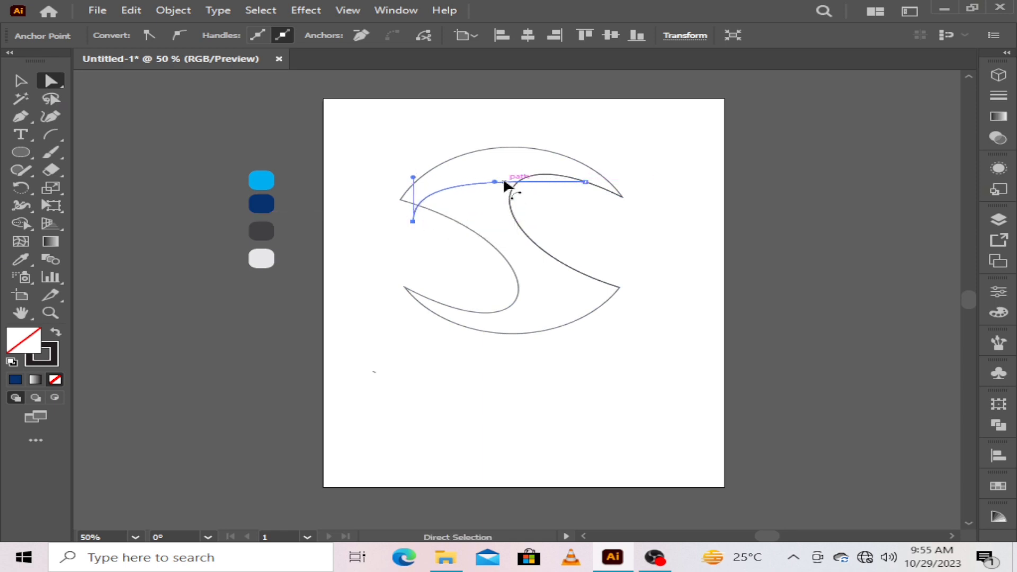
left_click_drag(496, 183, 540, 121)
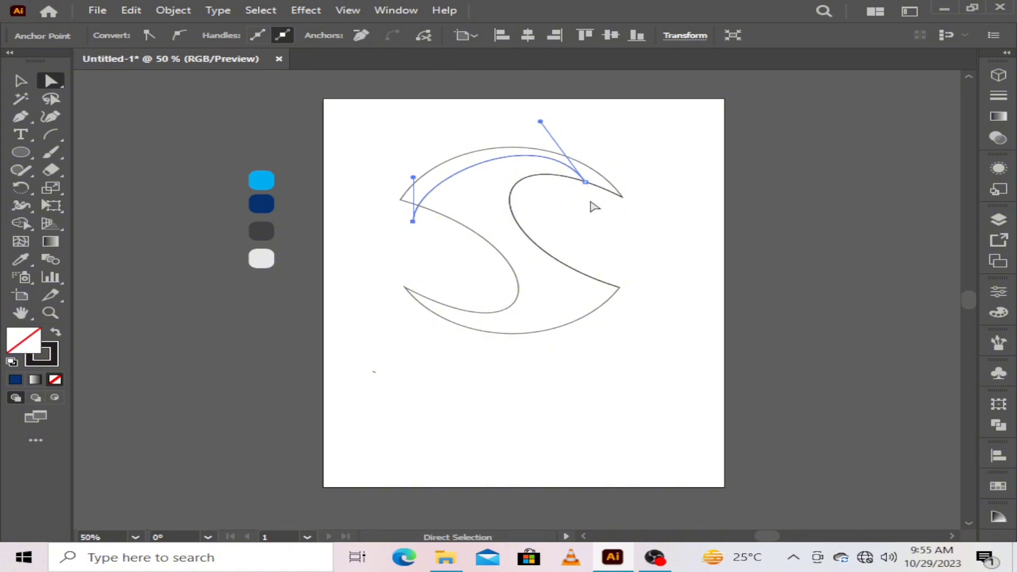
left_click_drag(585, 183, 584, 188)
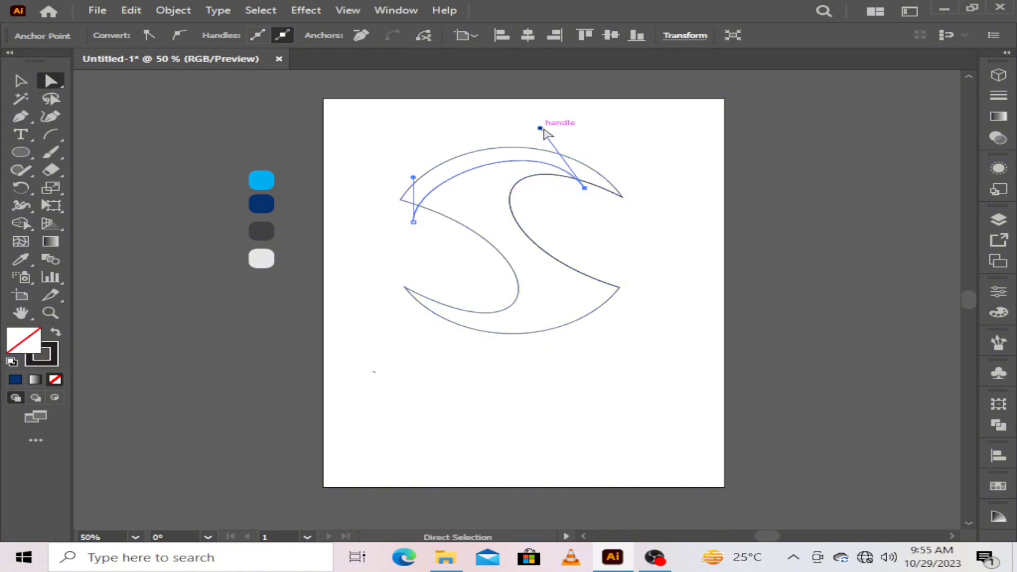
left_click_drag(544, 129, 542, 108)
left_click(623, 151)
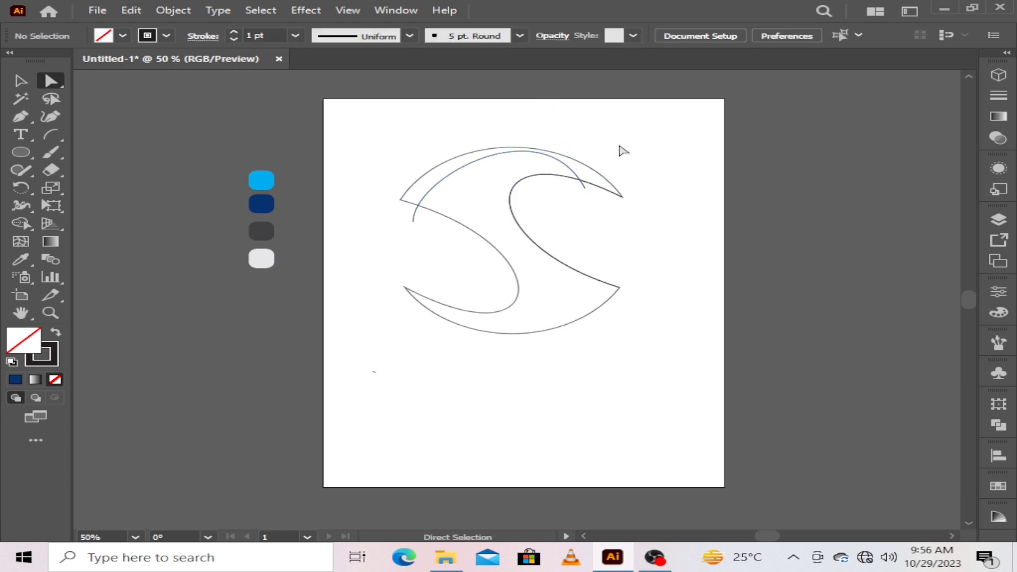
Step: Select all the artwork and remove the arc's overhanging ends outside the S with Shape Builder
key("ctrl+a")
key("v")
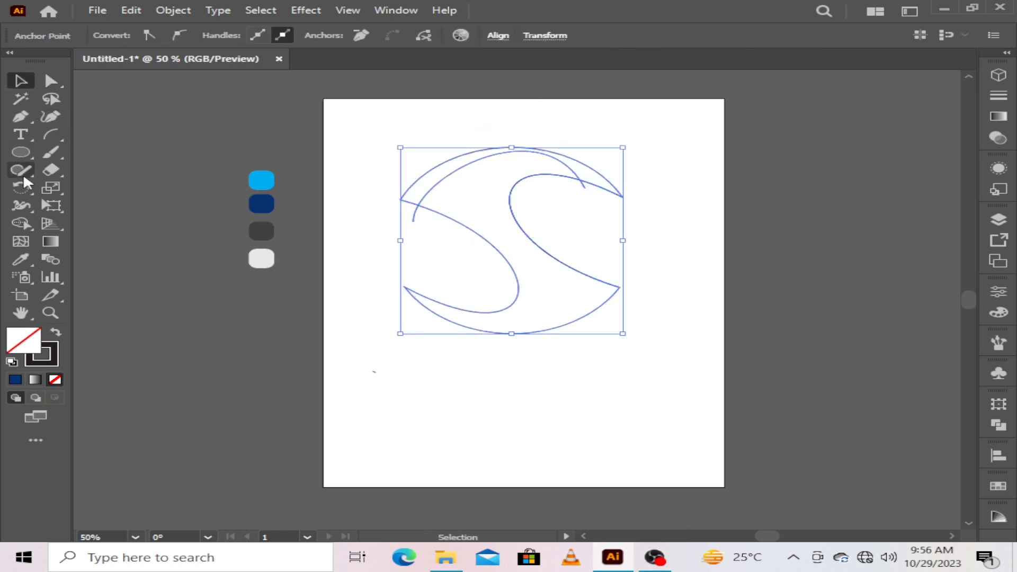
left_click(27, 223)
left_click_drag(27, 226, 82, 217)
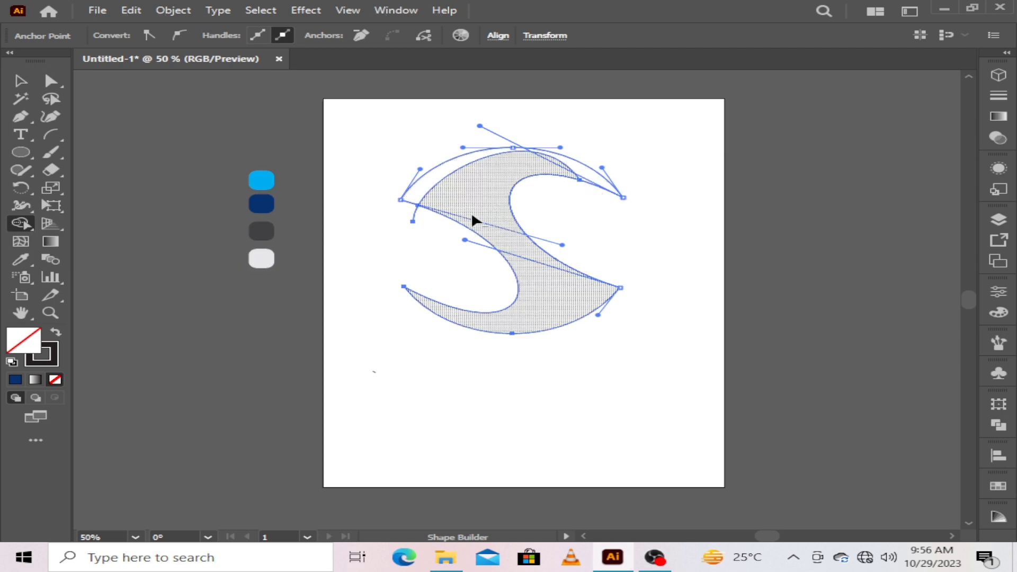
left_click(414, 217, "alt")
key("v")
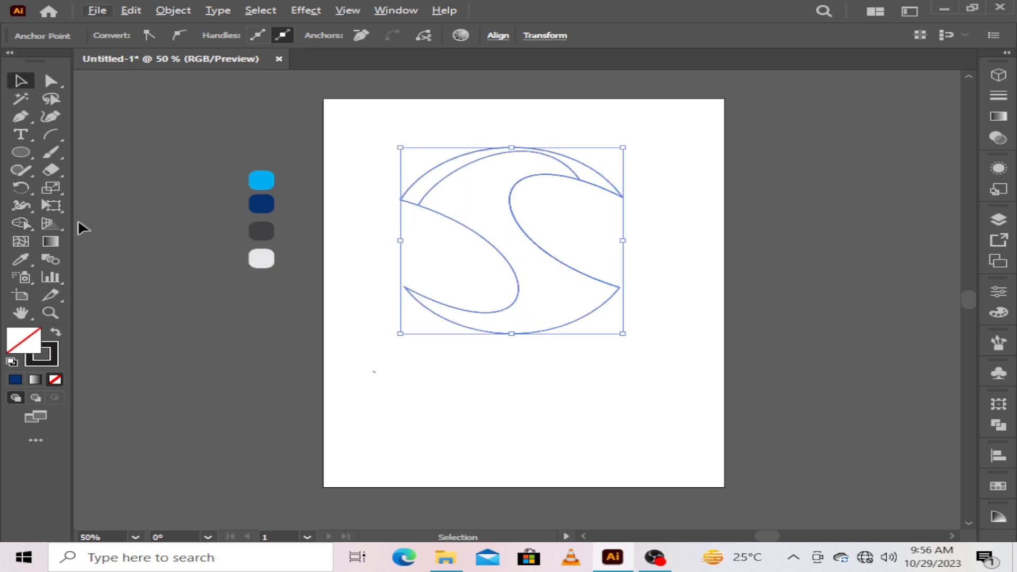
Step: Turn the thin crescent above the arc into a separate shape with Shape Builder and deselect the artwork
left_click(22, 223)
left_click(466, 158)
key("v")
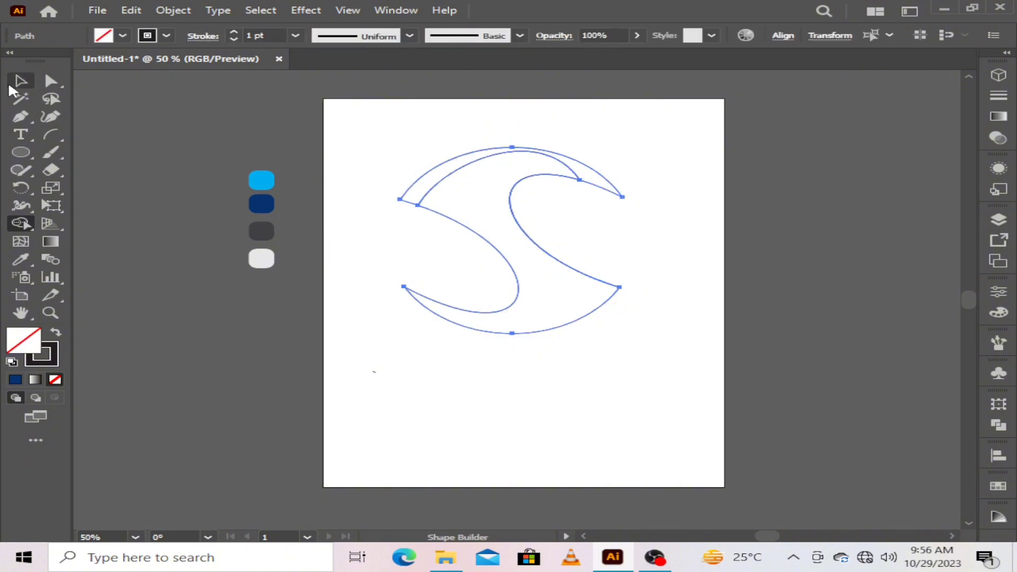
left_click(572, 411)
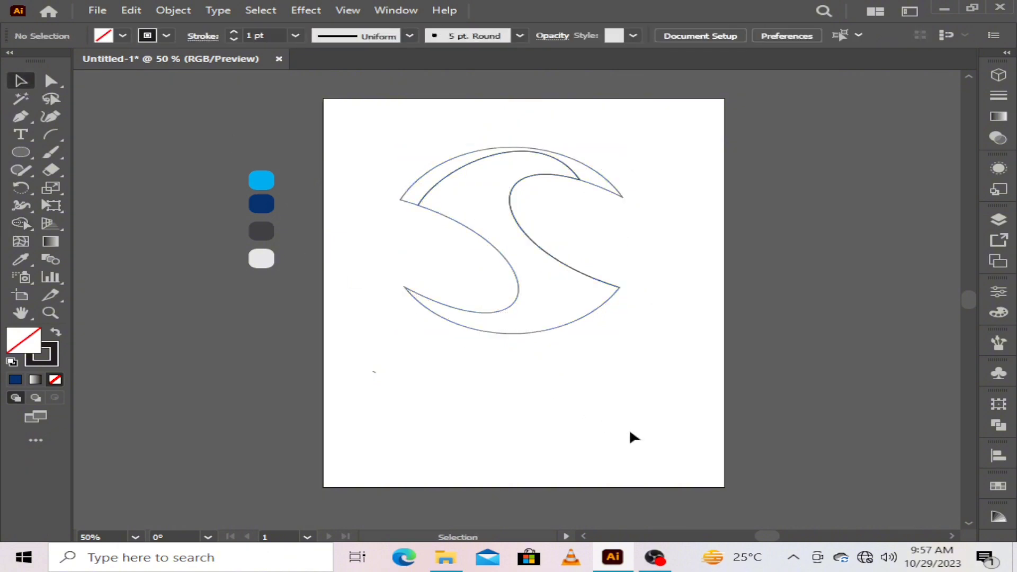
Step: Select the main S body below the crescent and fill it with the White, Black gradient
left_click(570, 265)
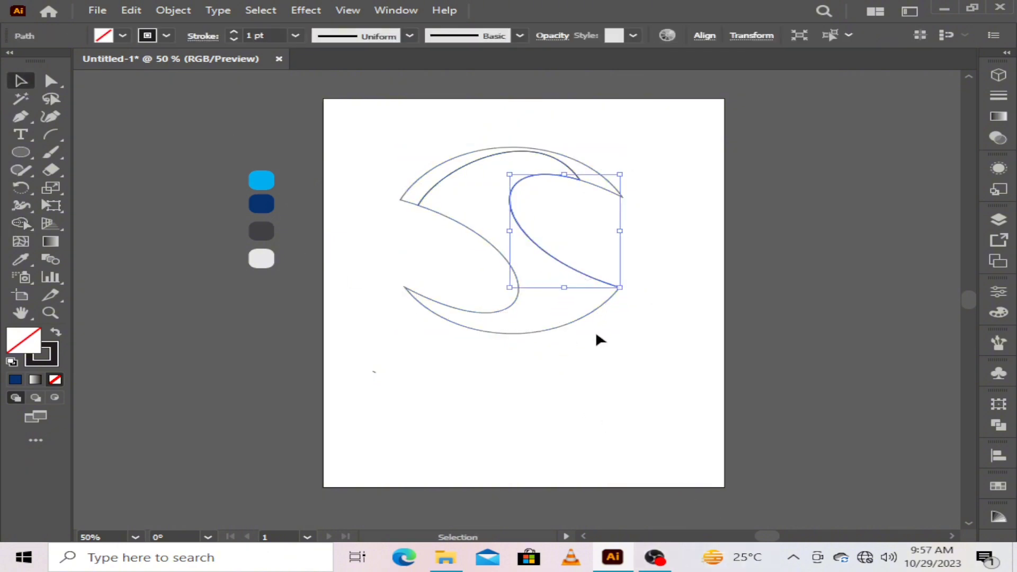
left_click(597, 338)
left_click(513, 288)
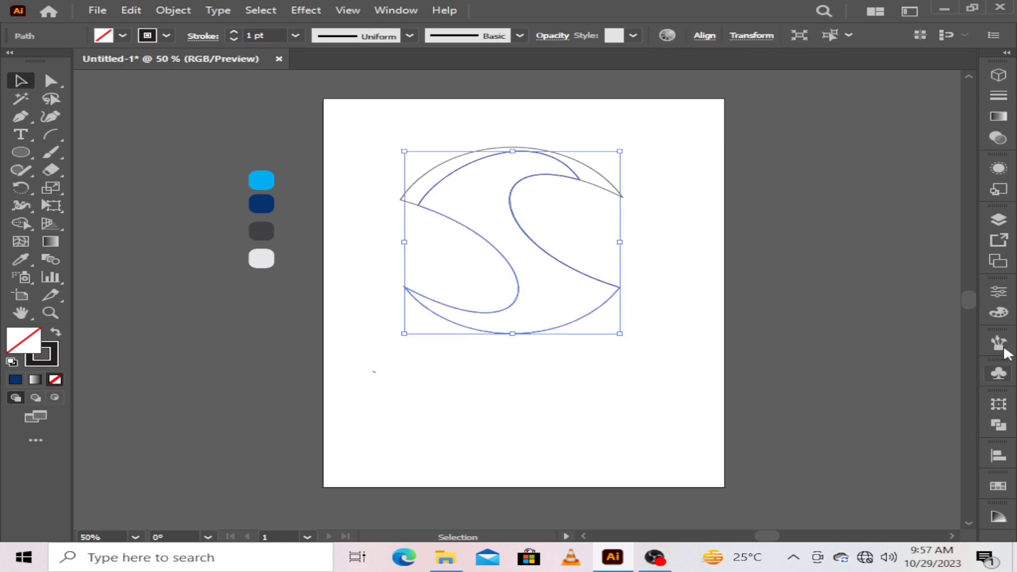
left_click(998, 115)
left_click(767, 94)
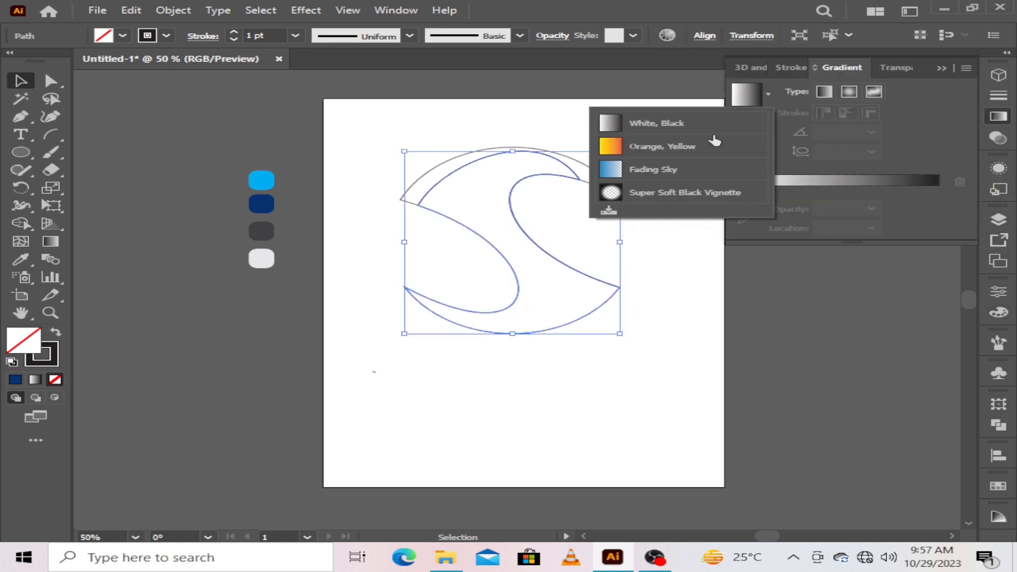
left_click(711, 122)
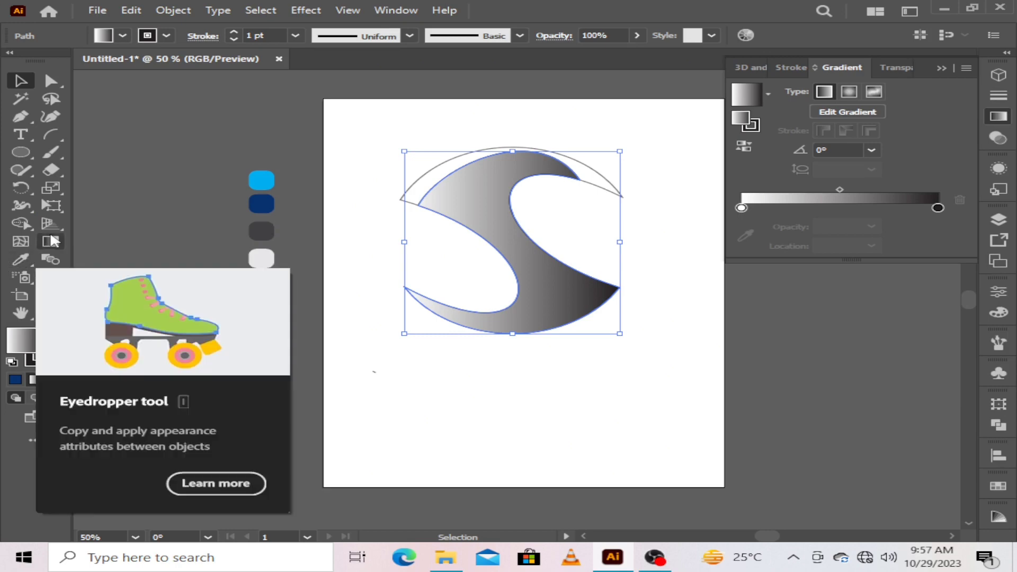
Step: Redirect the S body's gradient from its upper left edge down to the bottom edge, at an angle of about -73°
left_click(51, 241)
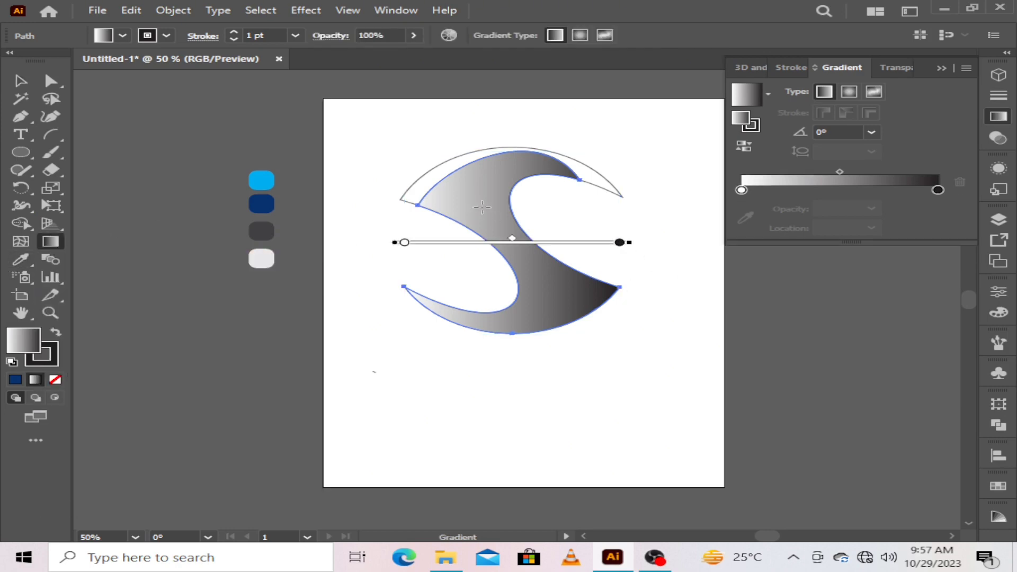
mouse_move(488, 158)
left_mouse_down()
mouse_move(546, 358)
mouse_move(499, 385)
left_mouse_up()
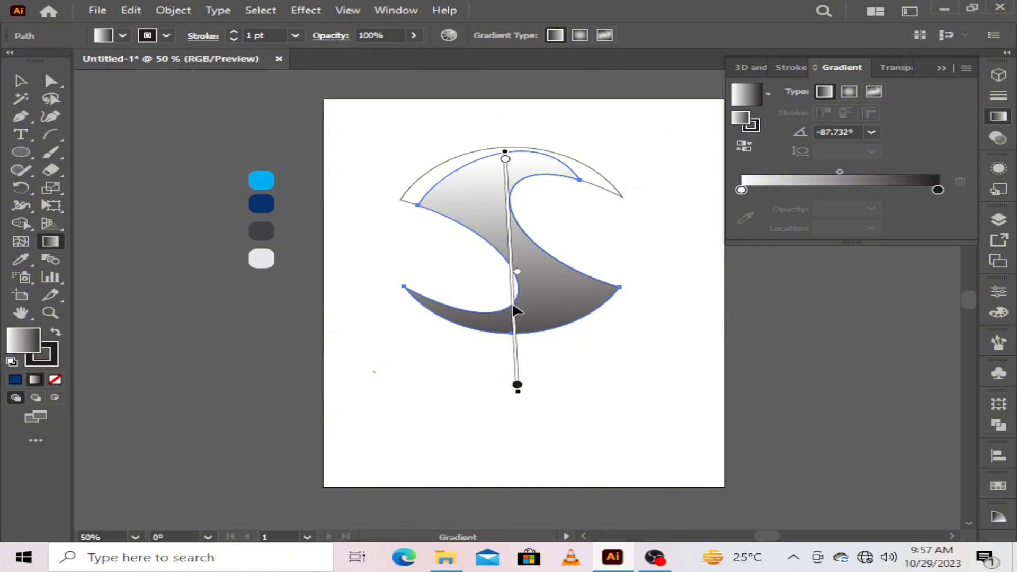
mouse_move(517, 312)
left_mouse_down()
mouse_move(561, 392)
mouse_move(518, 315)
mouse_move(522, 340)
mouse_move(535, 339)
left_mouse_up()
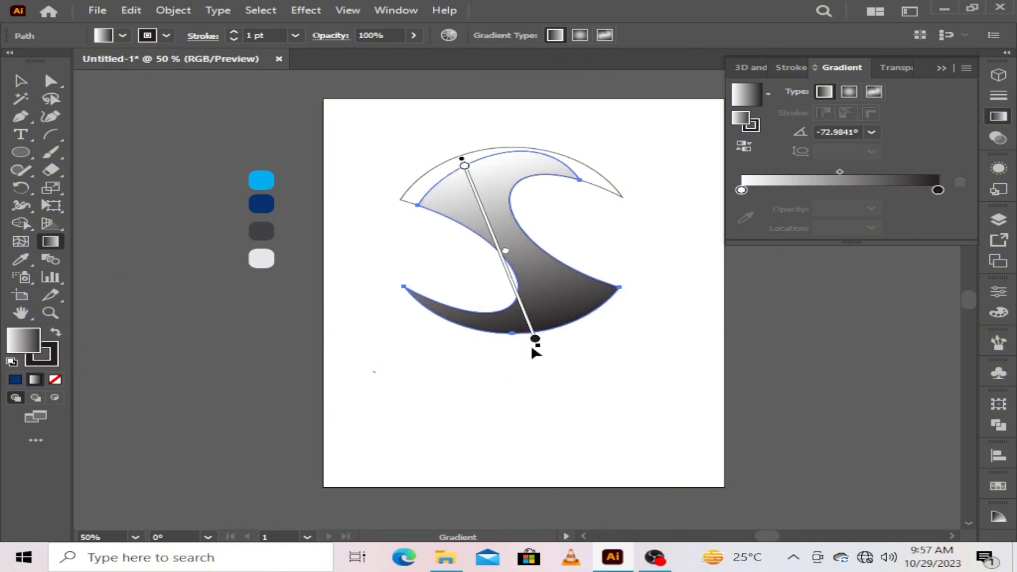
key("v")
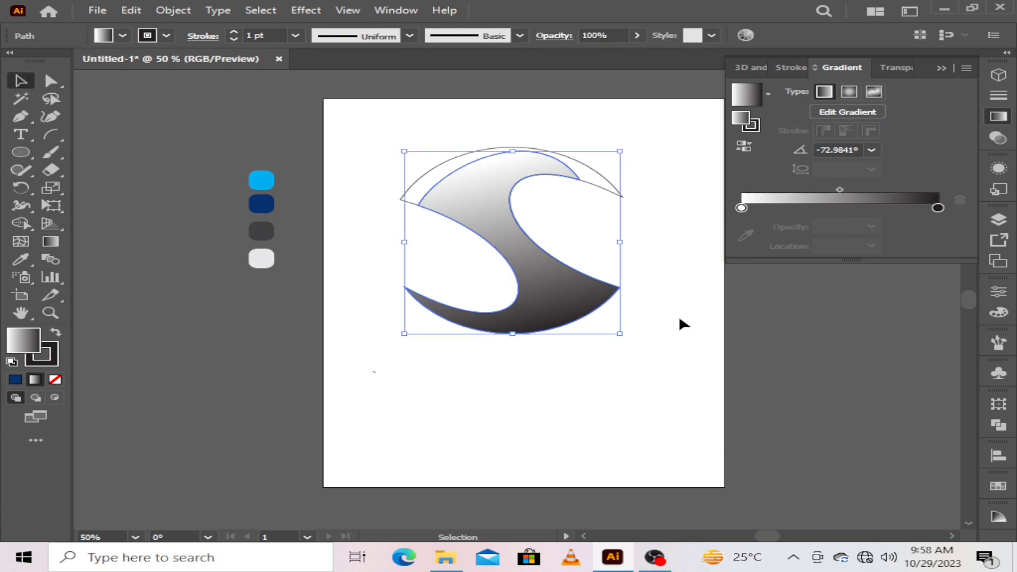
Step: Add a dark grey color stop to the S body's gradient at about 73%, just before the black end stop
left_click_drag(935, 209, 900, 209)
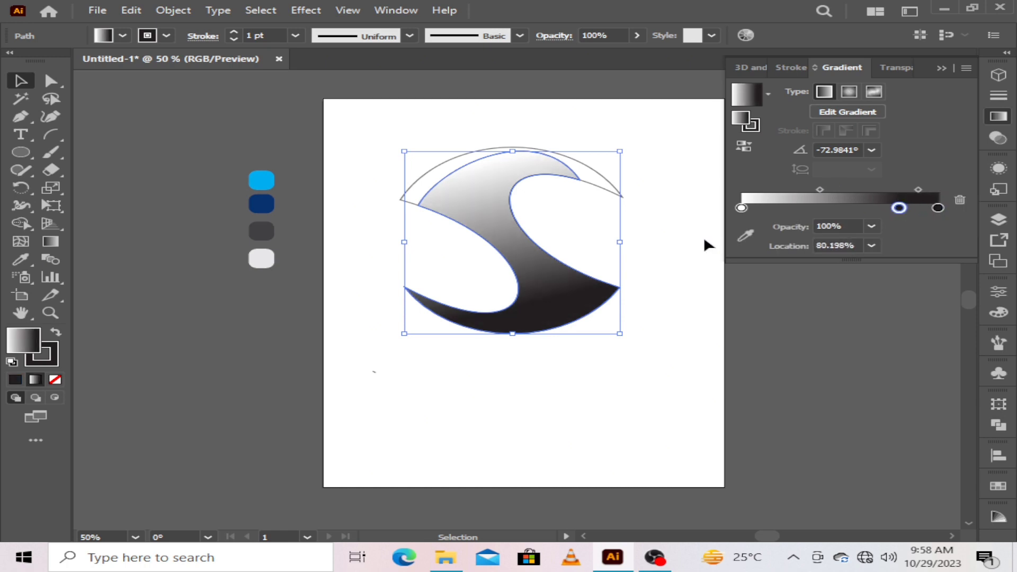
left_click_drag(899, 208, 885, 209)
double_click(884, 209)
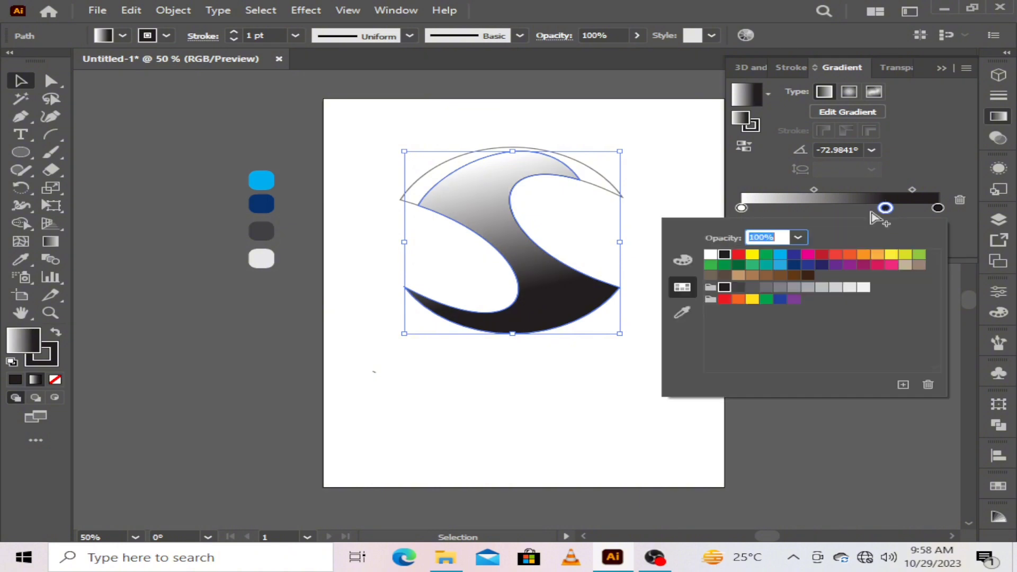
left_click(739, 288)
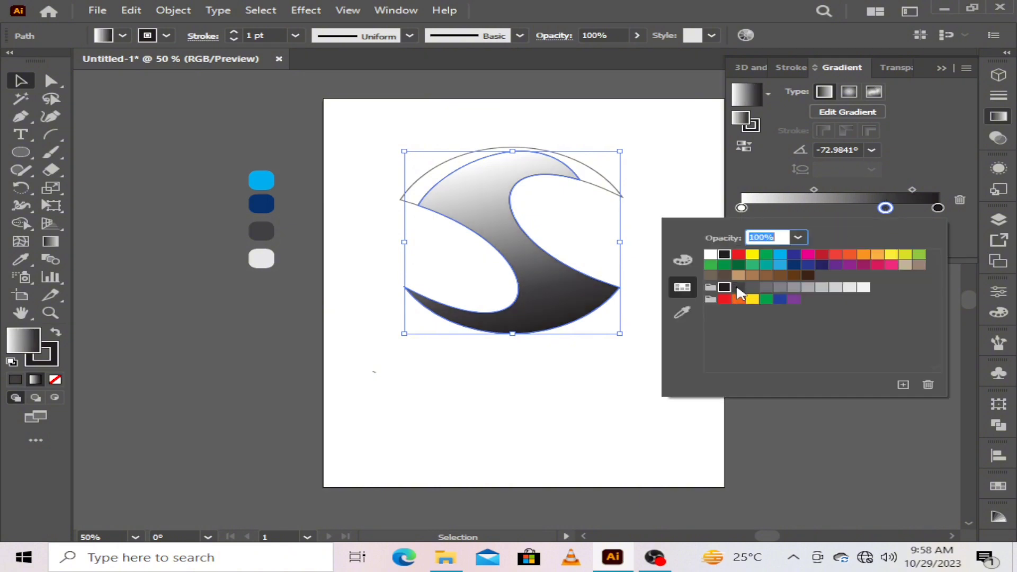
left_click(921, 176)
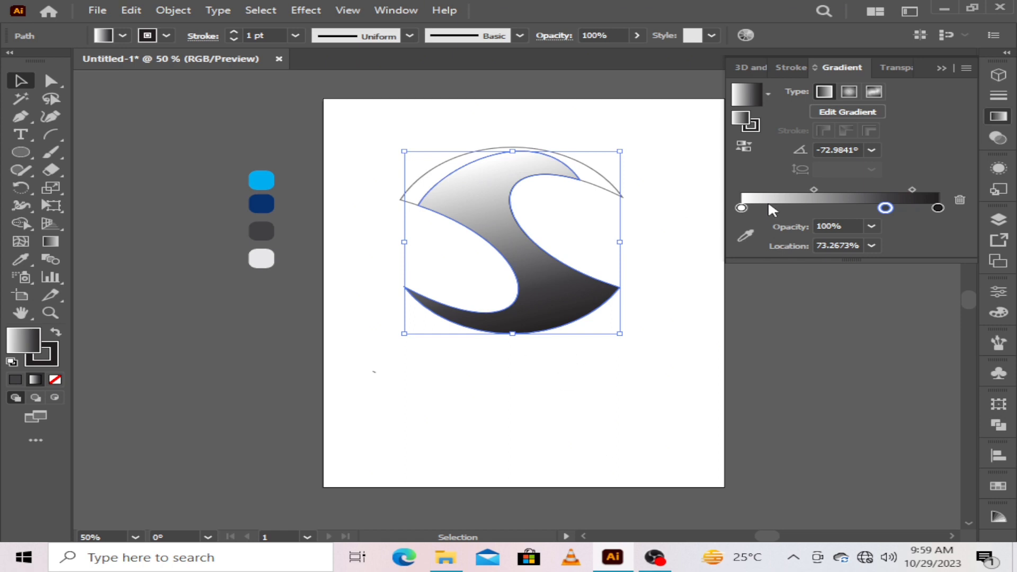
Step: Set the first gradient midpoint to about 24%, shift the second one slightly inward, and move the dark grey stop to about 71%
left_click_drag(811, 192, 841, 184)
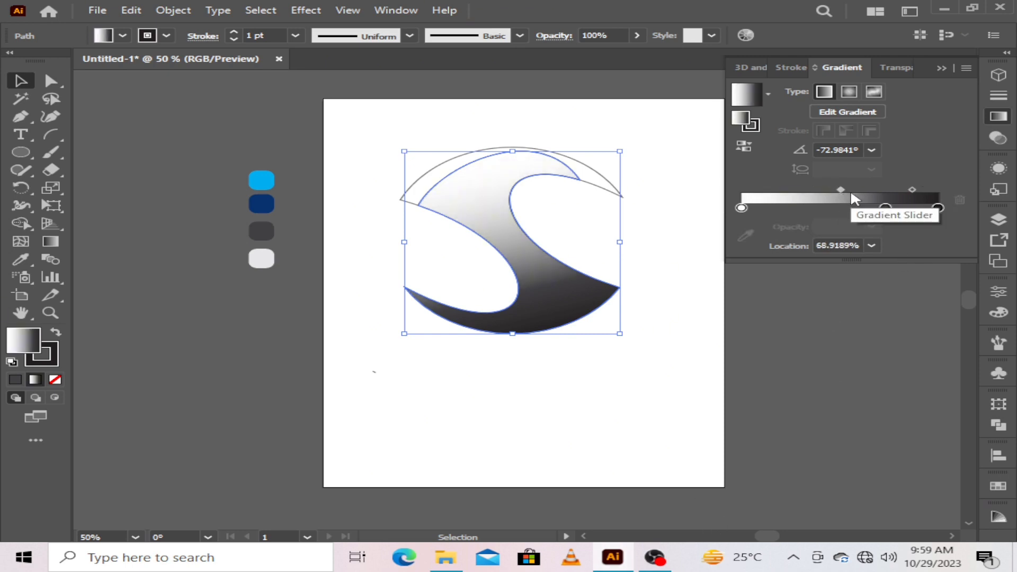
left_click_drag(842, 189, 794, 189)
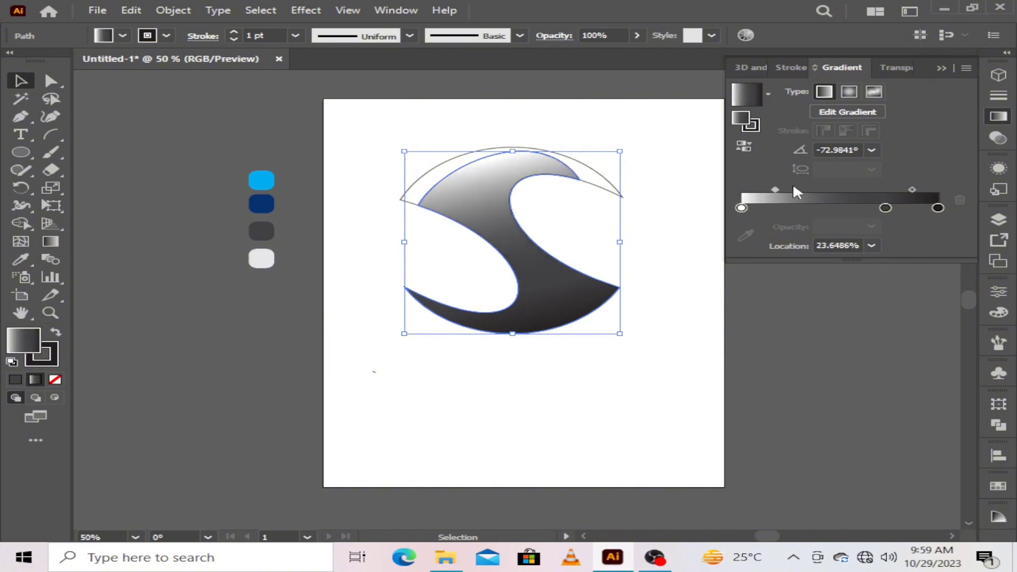
left_click(885, 208)
left_click_drag(912, 188, 882, 208)
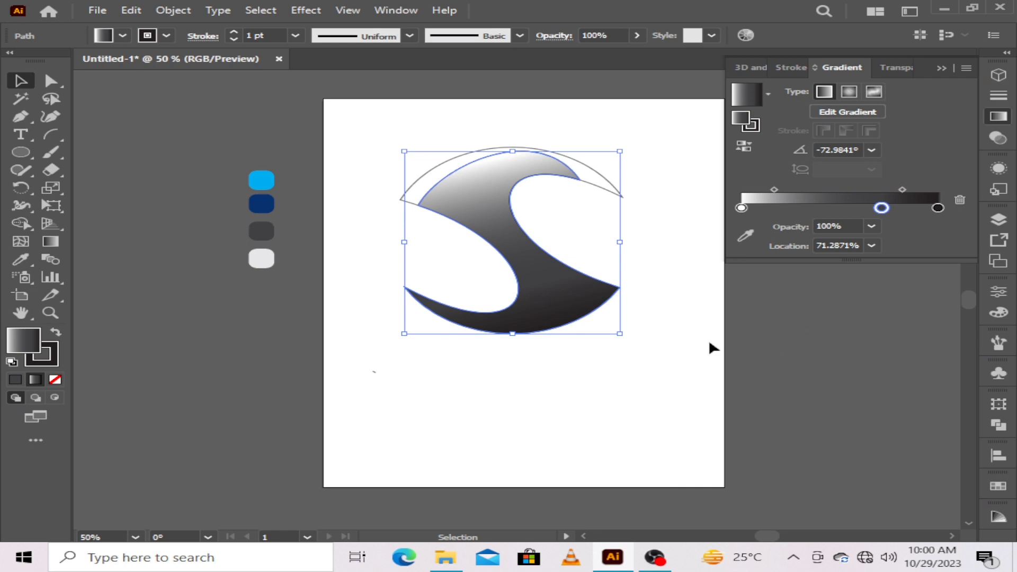
Step: Fill the top crescent with the White, Black linear gradient and change its white end stop to black
left_click(447, 155)
left_click(768, 95)
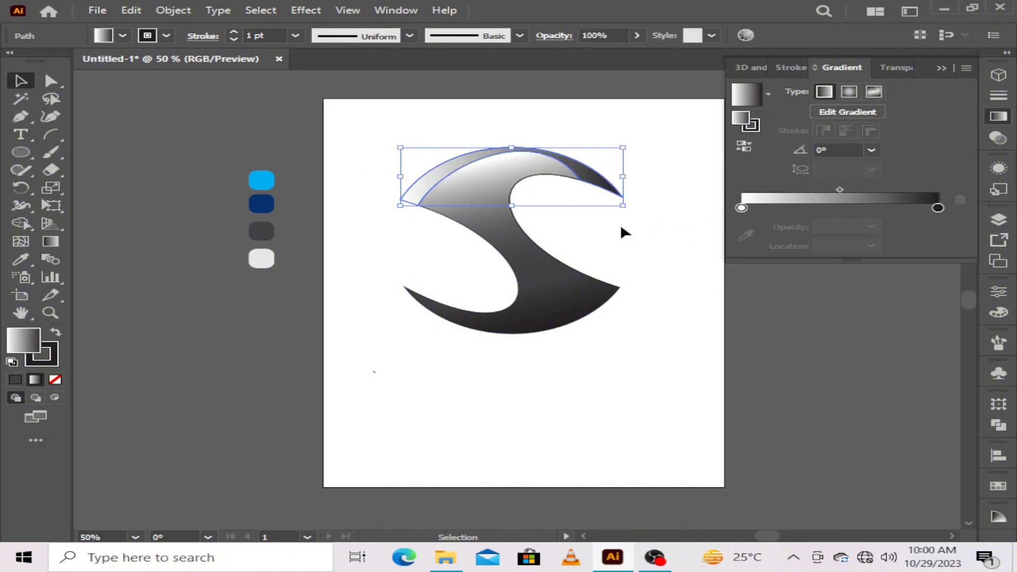
left_click(50, 241)
left_click(840, 172)
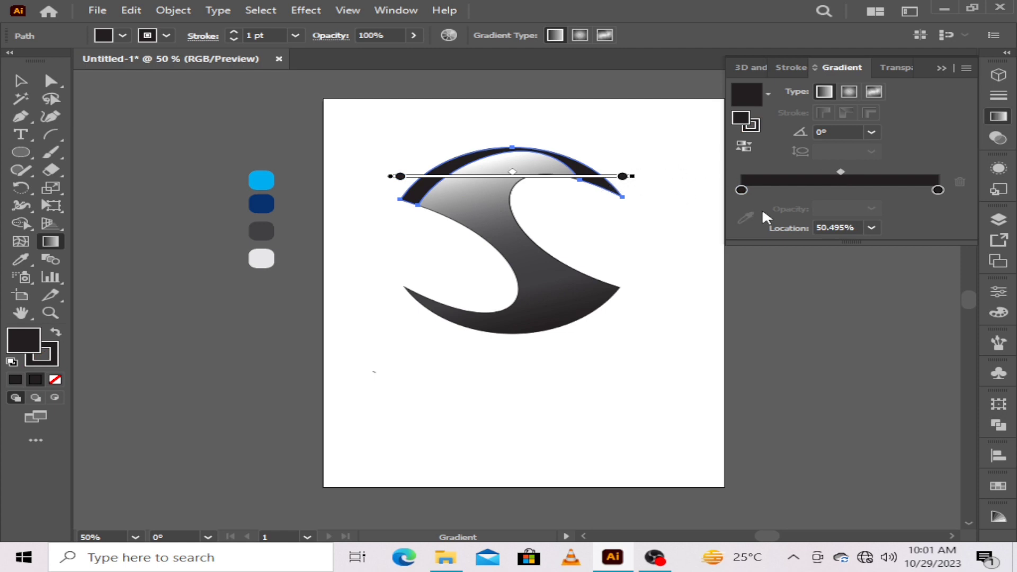
Step: Add a stop at 49.505% of the crescent's gradient and sample its color from the light grey swatch
left_click_drag(741, 189, 840, 190)
double_click(839, 190)
left_click(840, 190)
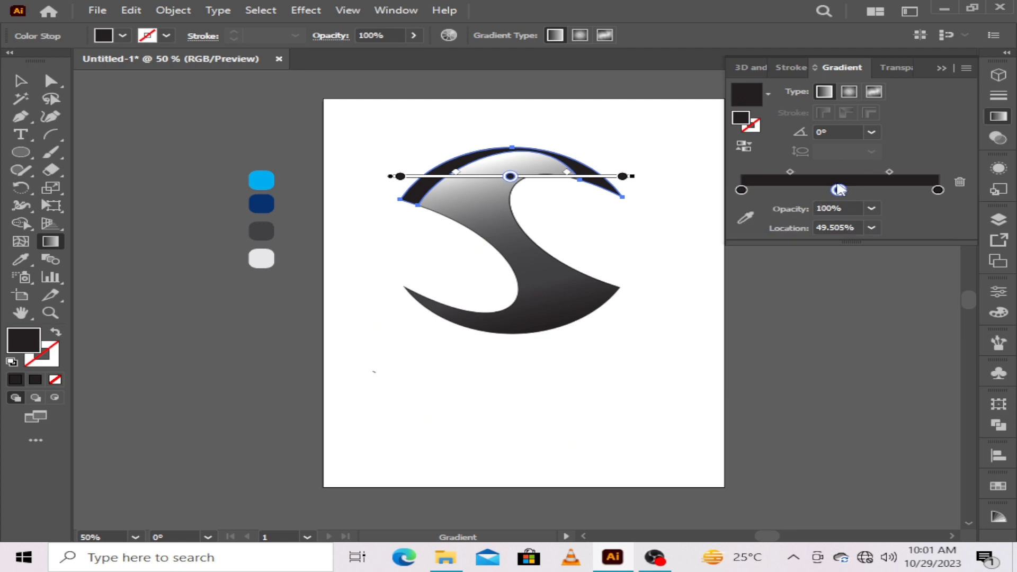
left_click(746, 217)
left_click(262, 258)
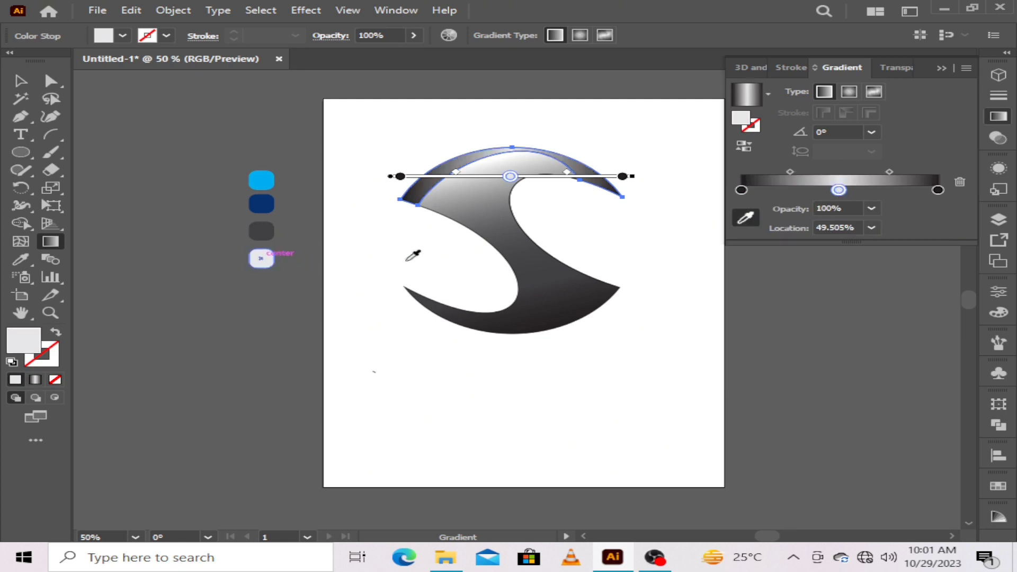
key("v")
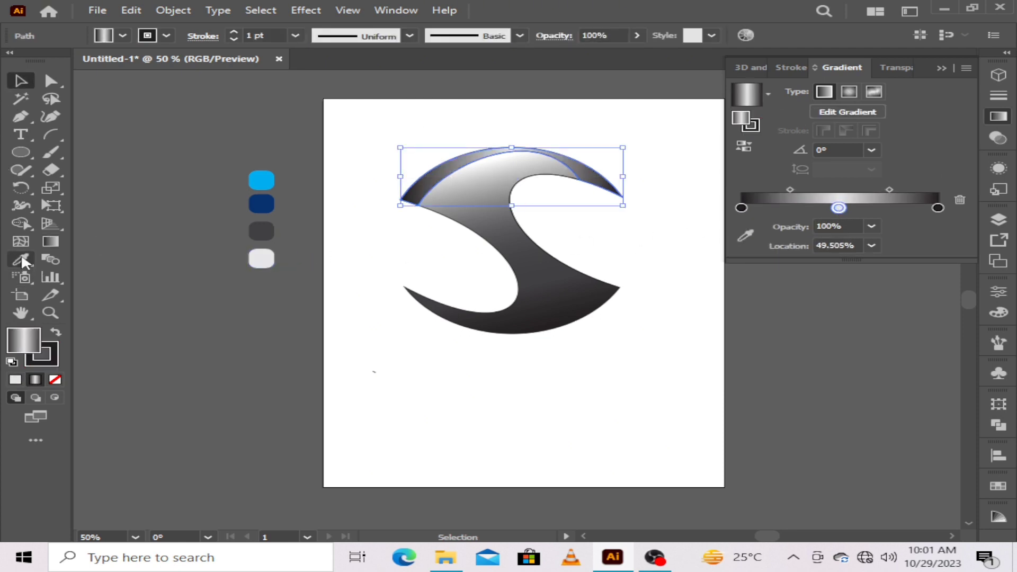
Step: Redraw the top crescent's linear gradient so it runs from solid black on the left to light grey at the right tip
key("g")
mouse_move(598, 179)
left_mouse_down()
mouse_move(565, 168)
mouse_move(657, 183)
mouse_move(753, 225)
mouse_move(731, 227)
left_mouse_up()
key("ctrl+z")
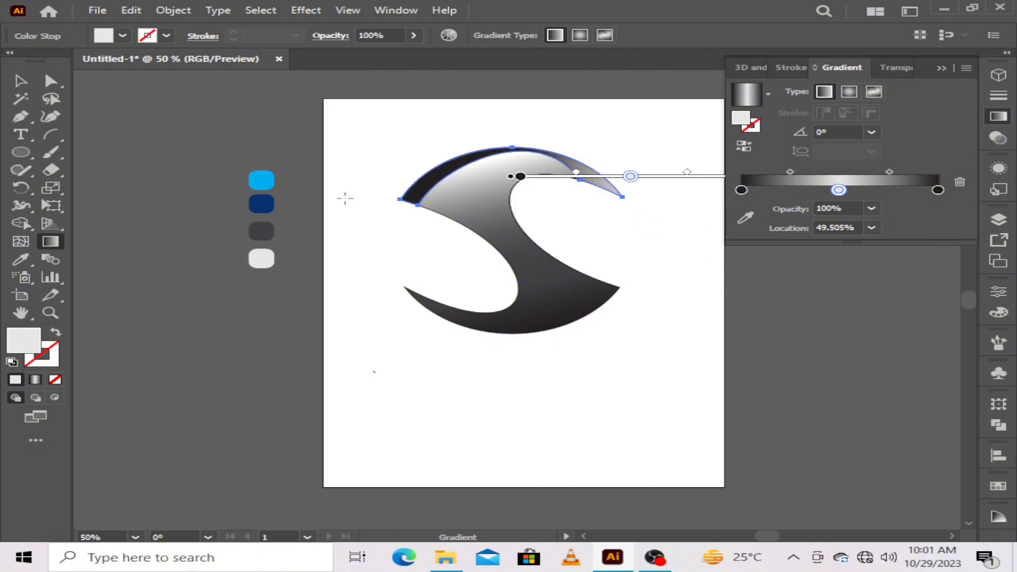
key("v")
left_click(710, 418)
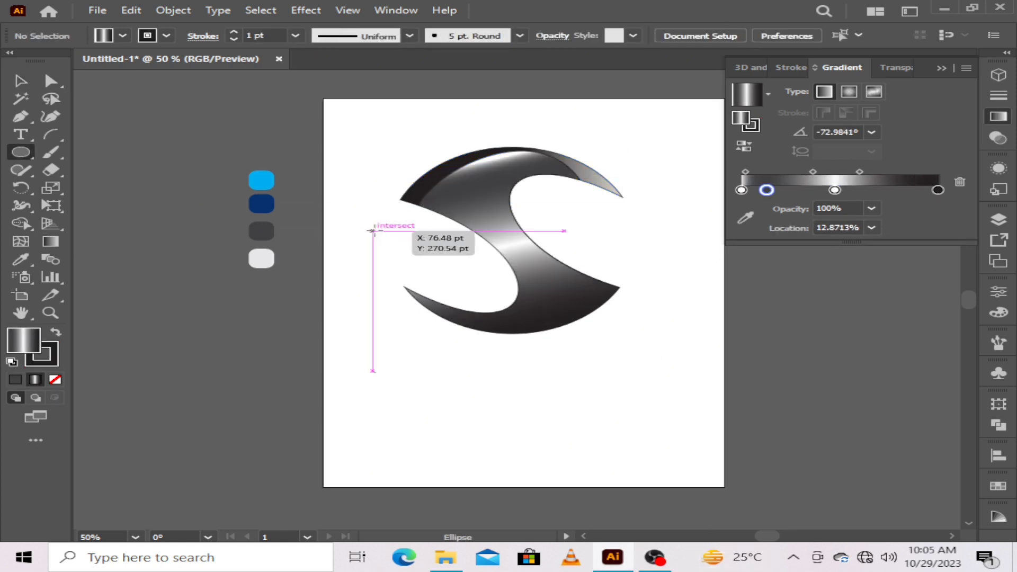
Step: Draw an ellipse around the middle of the S shape, remove its fill, and send it to the back
left_click_drag(518, 249, 623, 316)
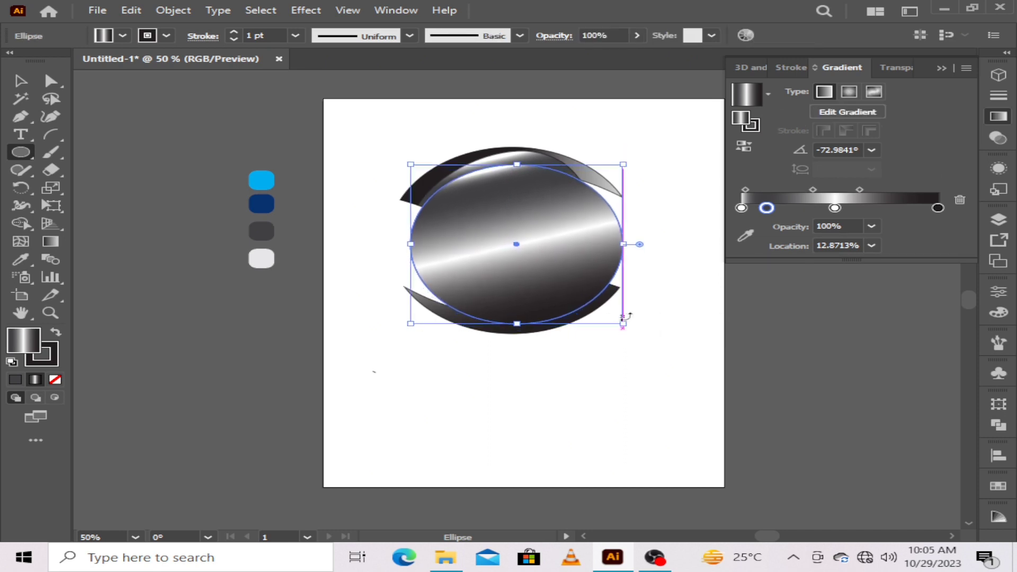
left_click(55, 379)
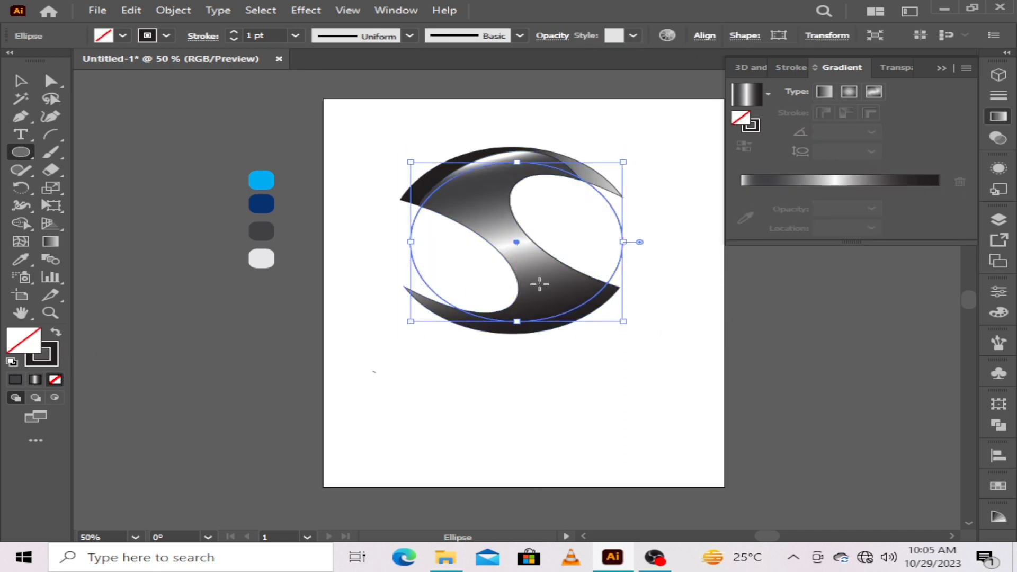
key("v")
right_click(516, 195)
mouse_move(617, 466)
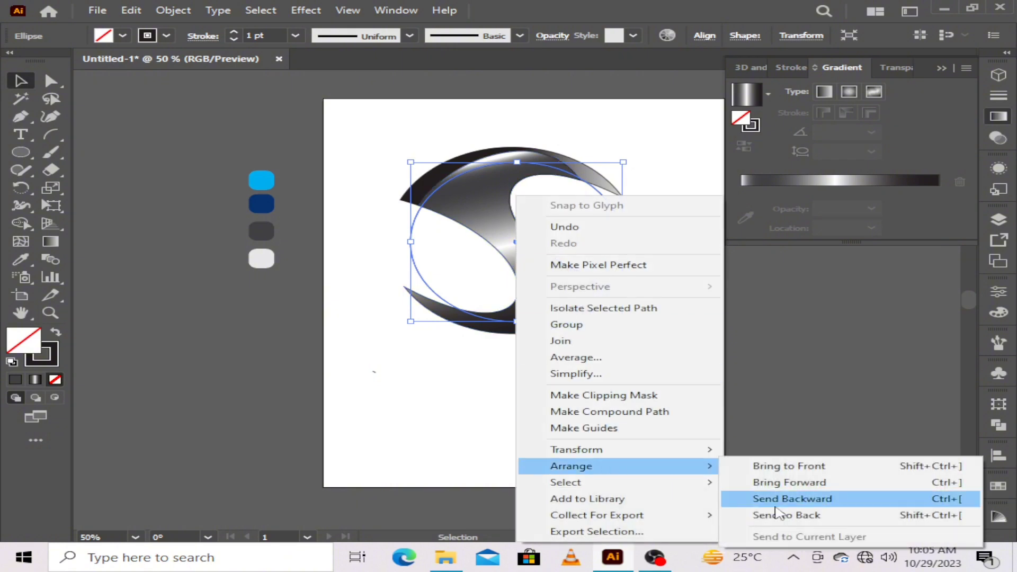
left_click(778, 514)
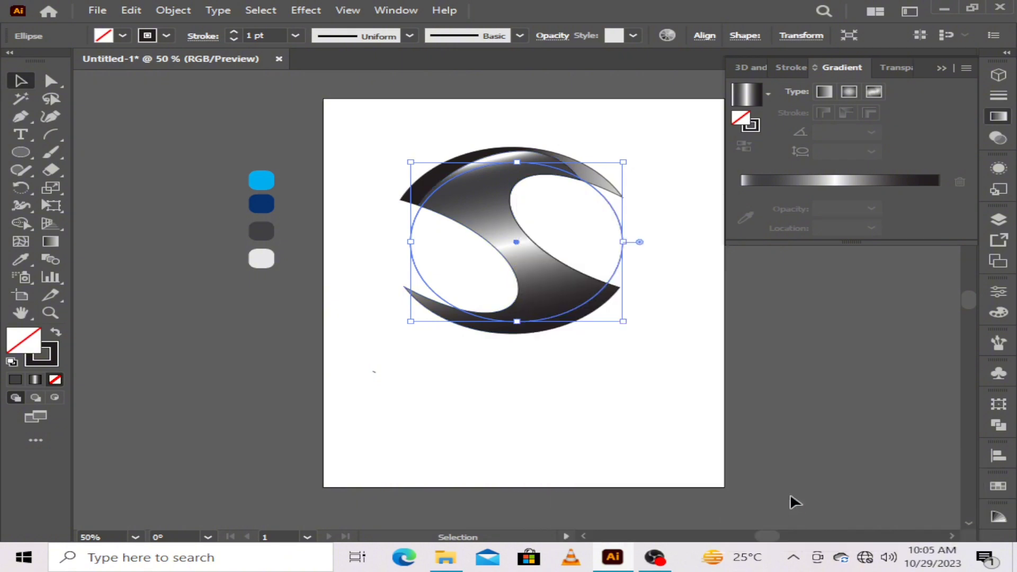
Step: Fill the back ellipse with the White, Black linear gradient and recolor both end stops from the dark blue swatch
left_click(768, 95)
left_click(722, 121)
left_click(937, 208)
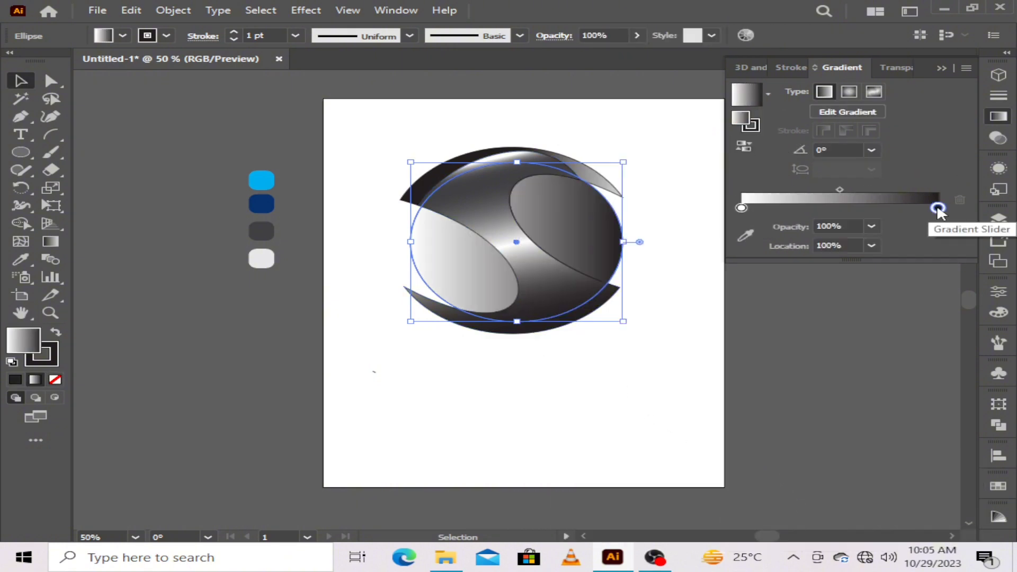
left_click(746, 234)
left_click(261, 204)
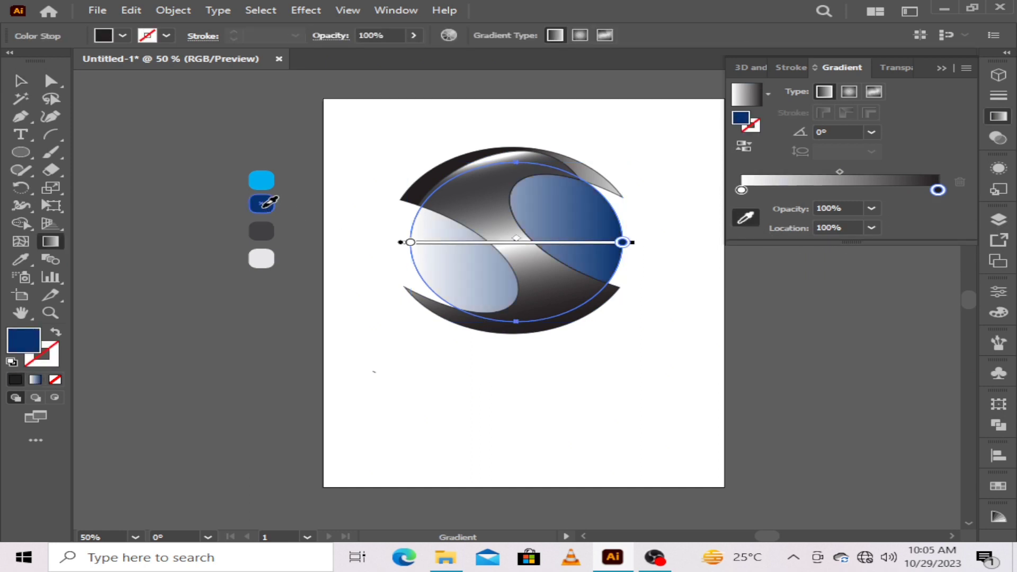
left_click(740, 191)
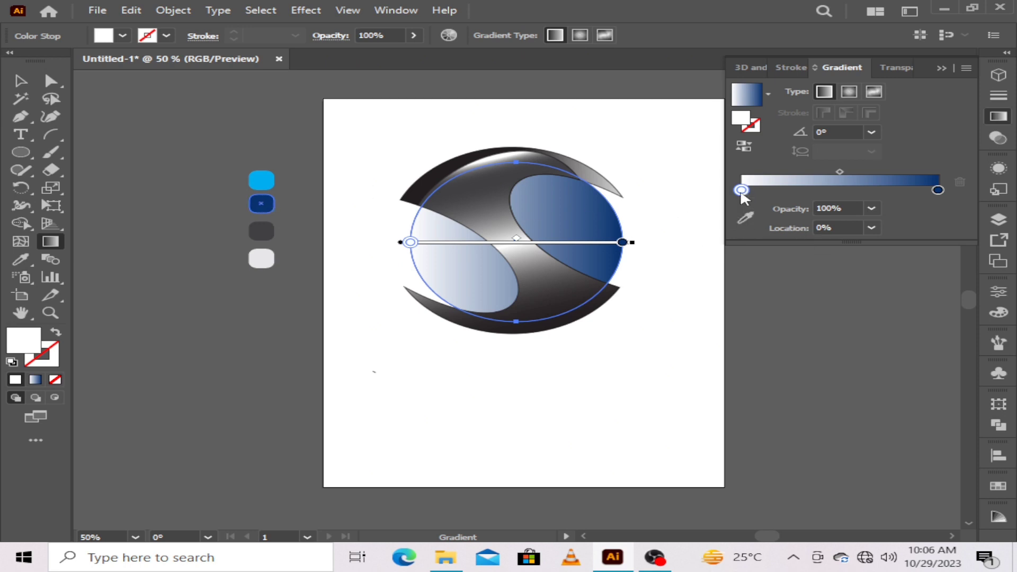
left_click(745, 219)
left_click(261, 203)
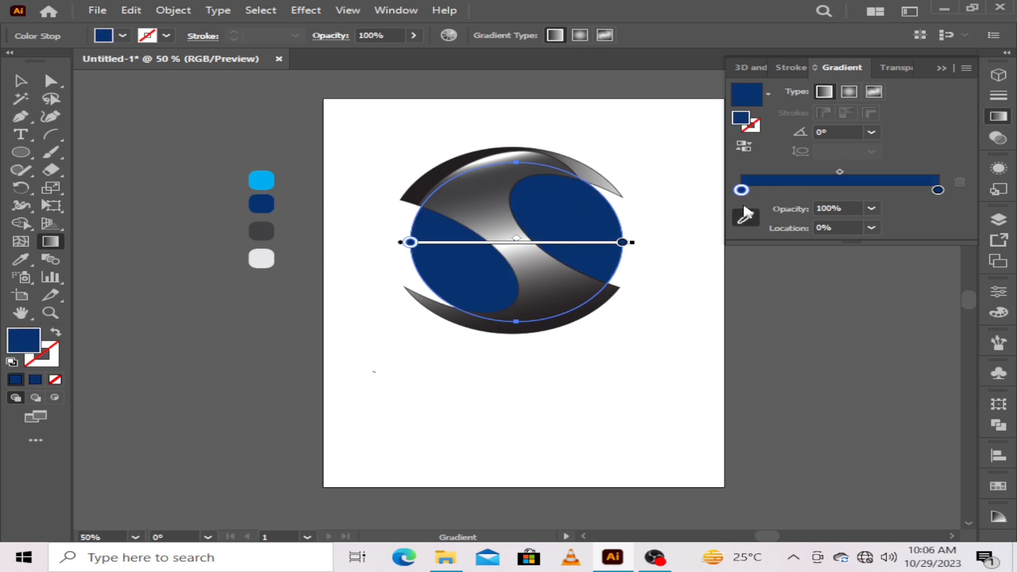
Step: Add a stop at 50% of the ellipse's gradient and sample its color from the light blue swatch
left_click(829, 189)
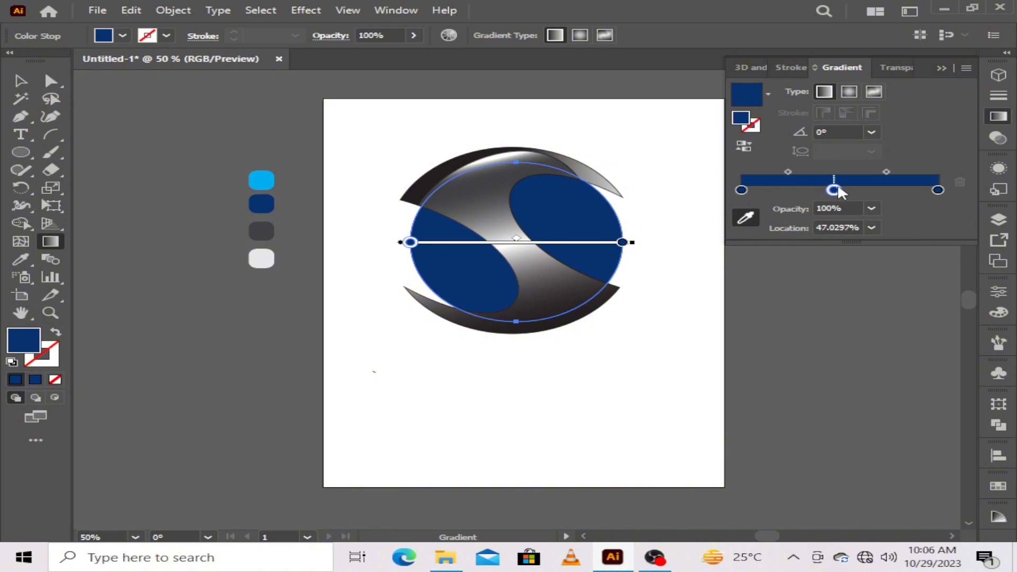
left_click_drag(837, 183, 843, 183)
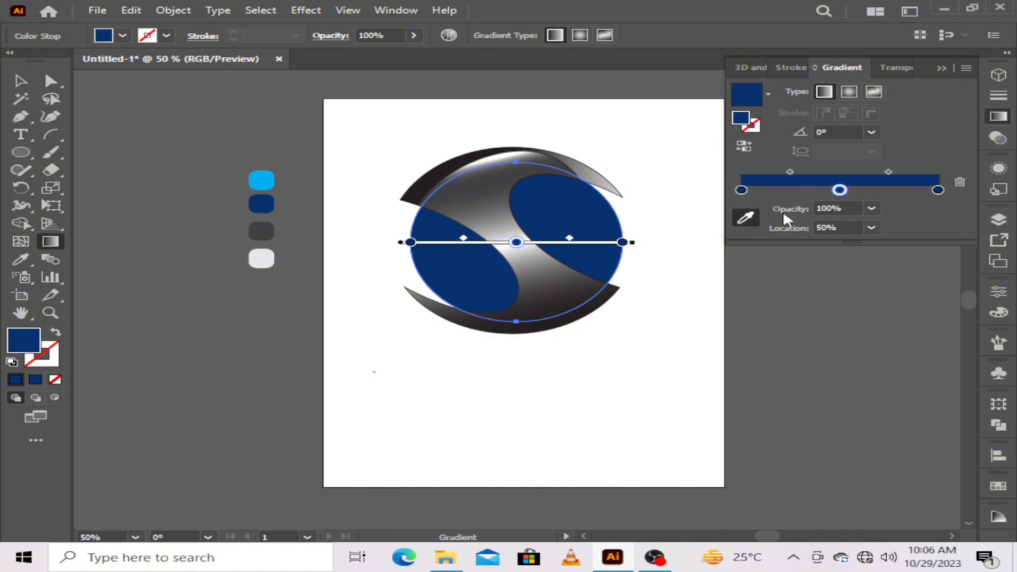
left_click(746, 217)
left_click(261, 181)
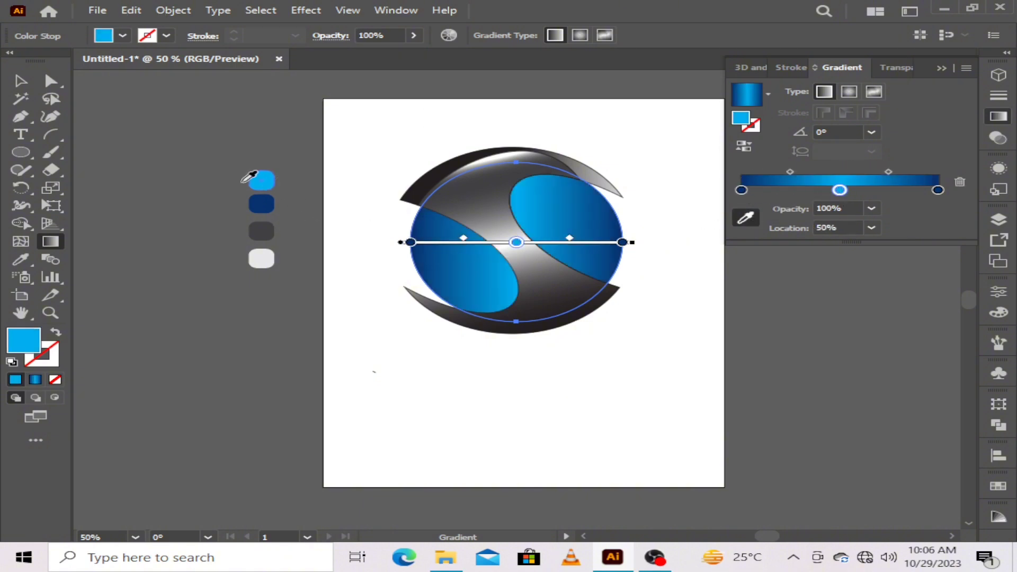
Step: Shift both gradient midpoints closer to the central stop and redraw the ellipse's gradient diagonally at -141.941°
left_click(59, 240)
left_click(595, 241)
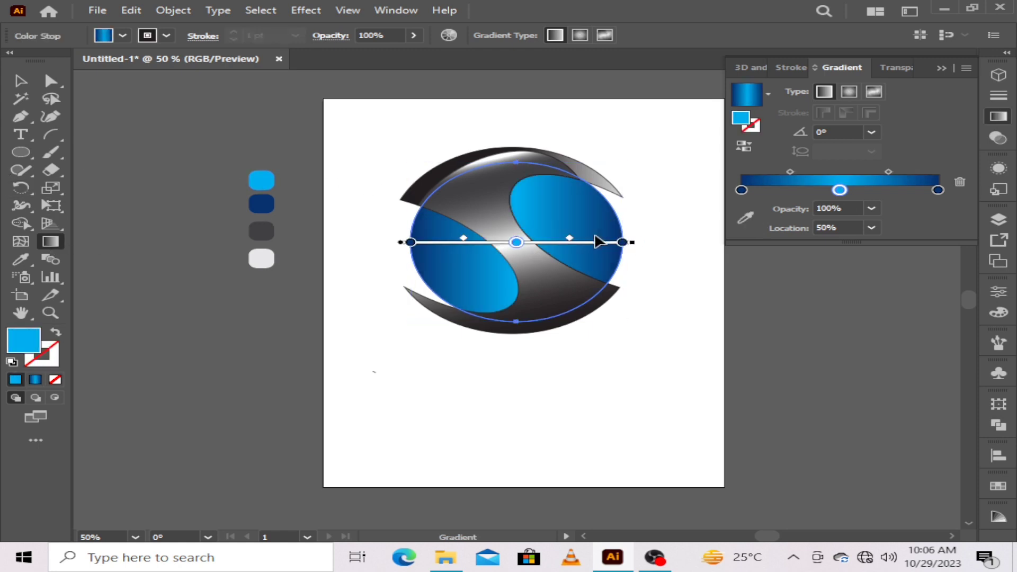
key("ctrl+z")
left_click_drag(569, 238, 553, 238)
left_click_drag(463, 238, 473, 237)
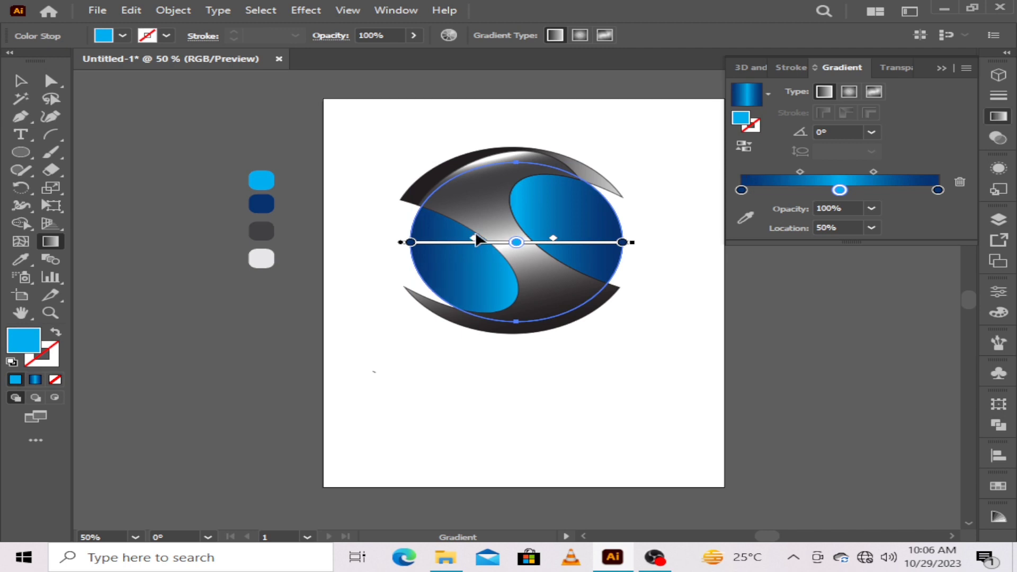
left_click_drag(575, 200, 447, 283)
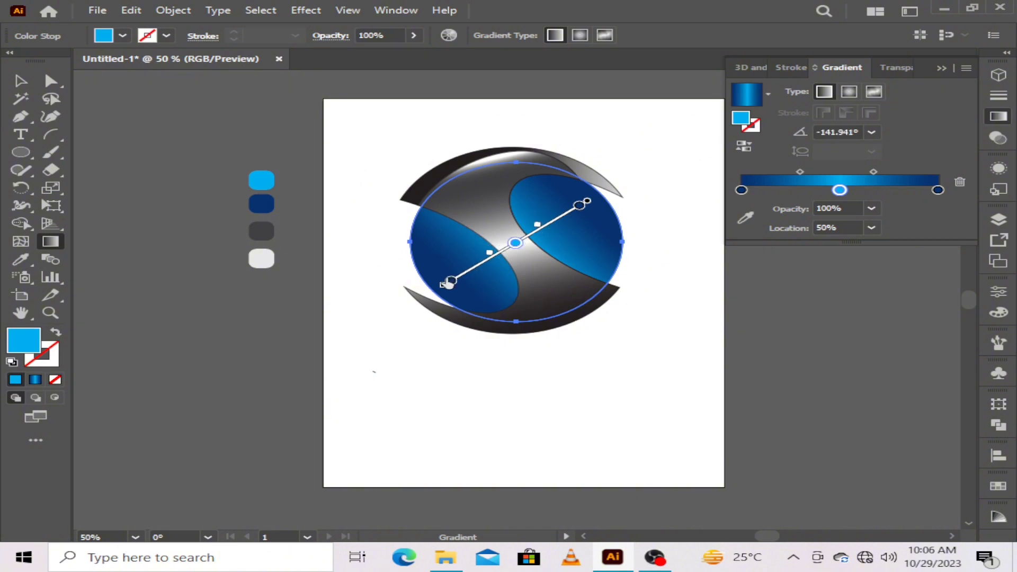
Step: Move the light blue stop to 98.7624% and change both that stop and the starting stop to pink
left_click_drag(839, 190, 936, 190)
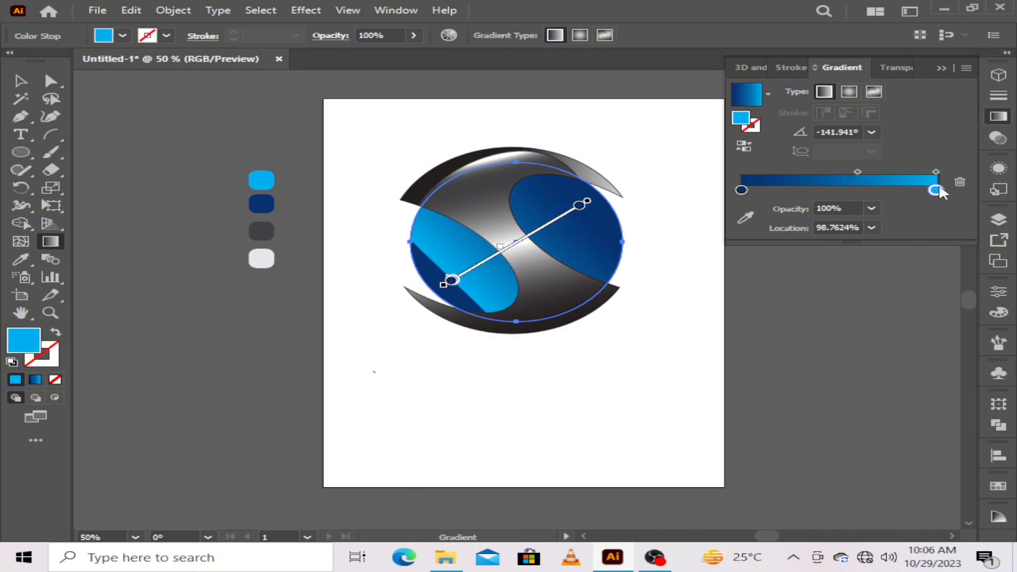
double_click(937, 189)
left_click(891, 246)
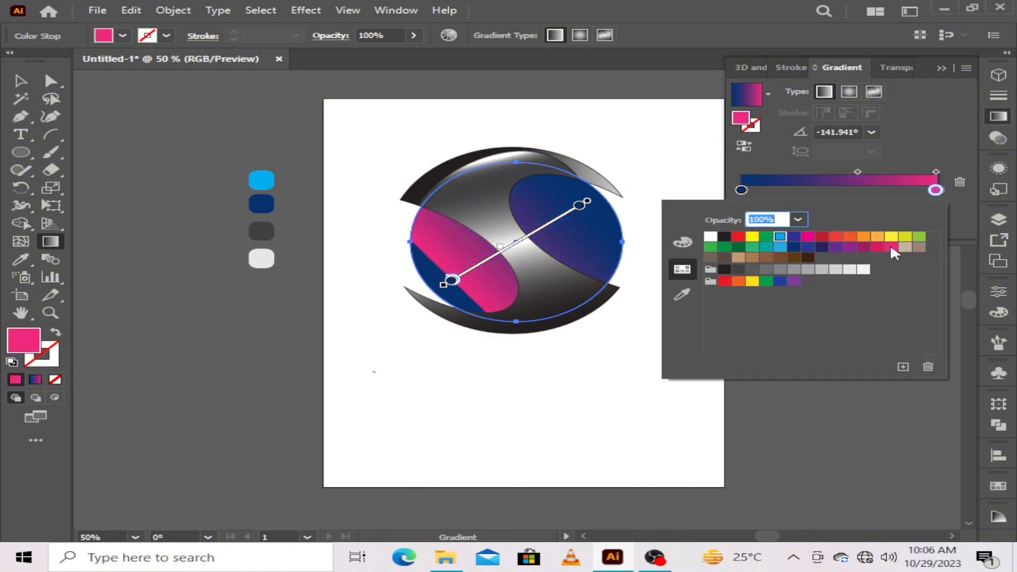
left_click(741, 190)
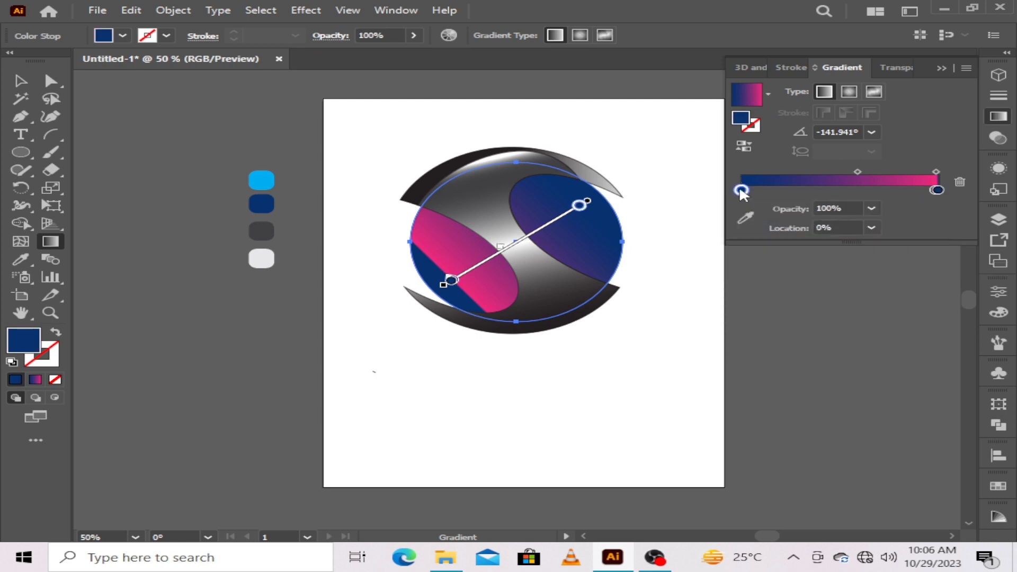
double_click(741, 191)
left_click(891, 246)
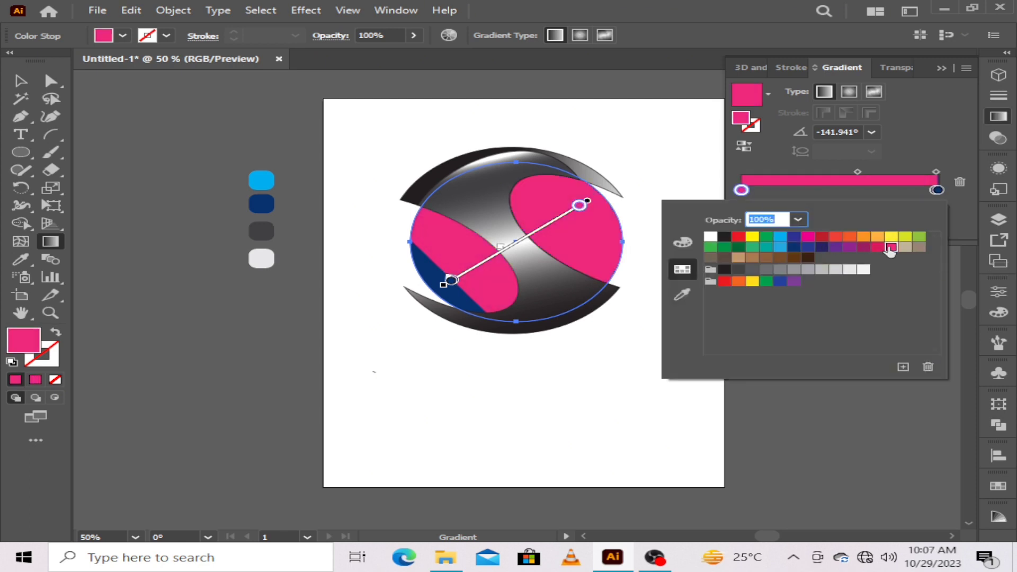
left_click(845, 400)
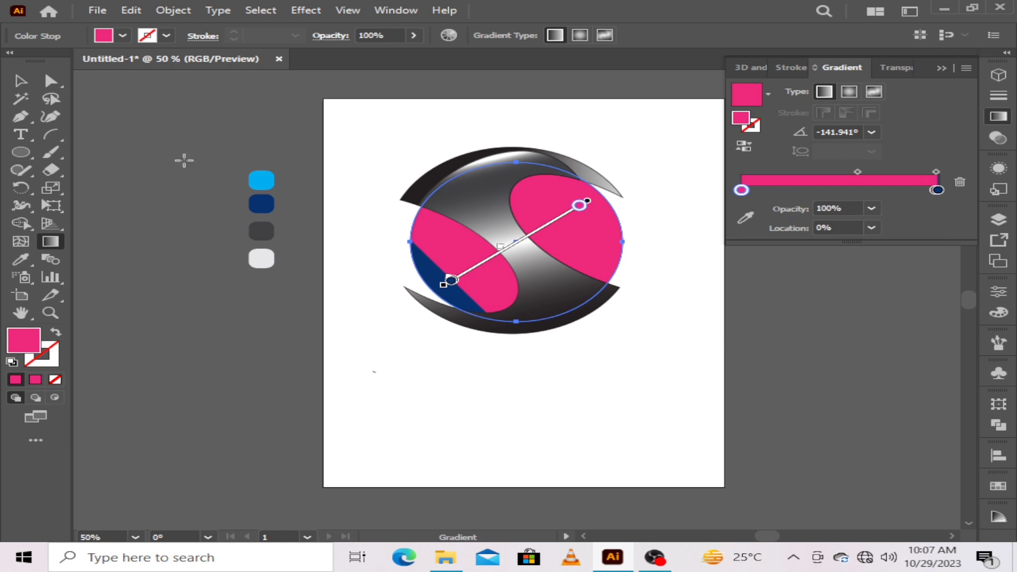
Step: Remove the leftover dark blue end stop from the ellipse's gradient
left_click(21, 81)
left_click(921, 254)
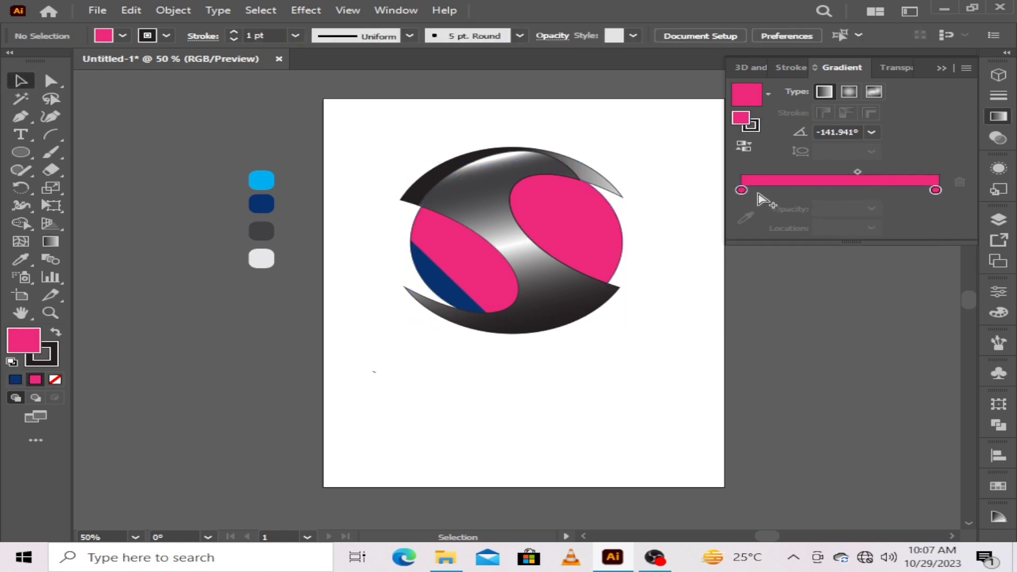
left_click(431, 284)
left_click(935, 208)
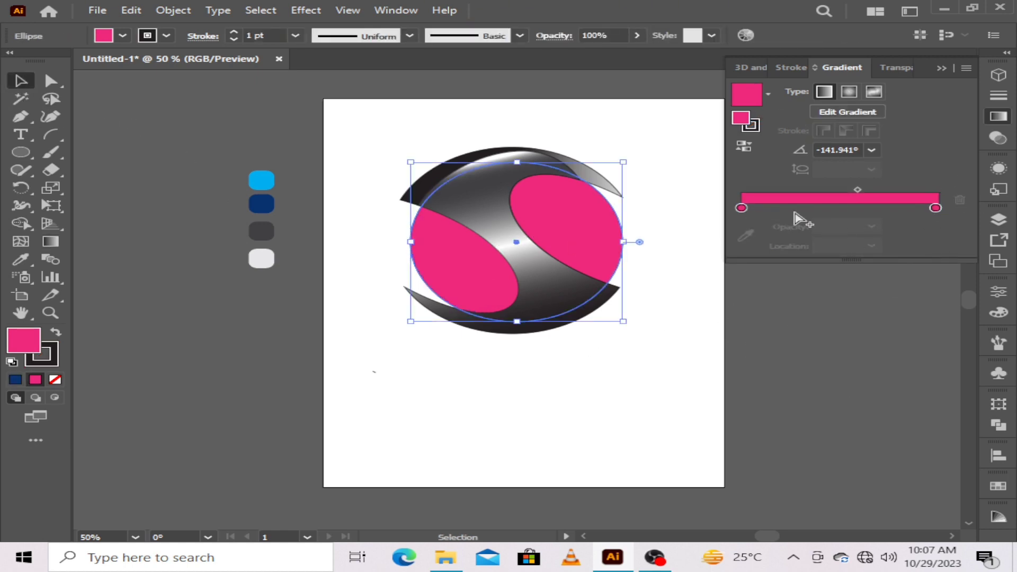
Step: Add a stop at 50.495% of the ellipse's pink gradient and color it orange-red
left_click(741, 208)
left_click_drag(781, 207, 841, 212)
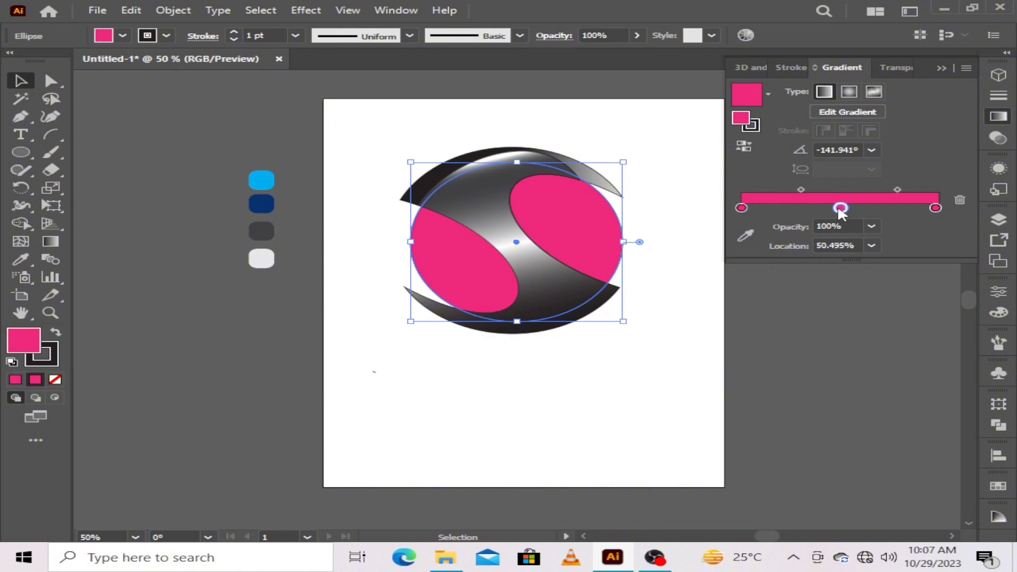
double_click(842, 208)
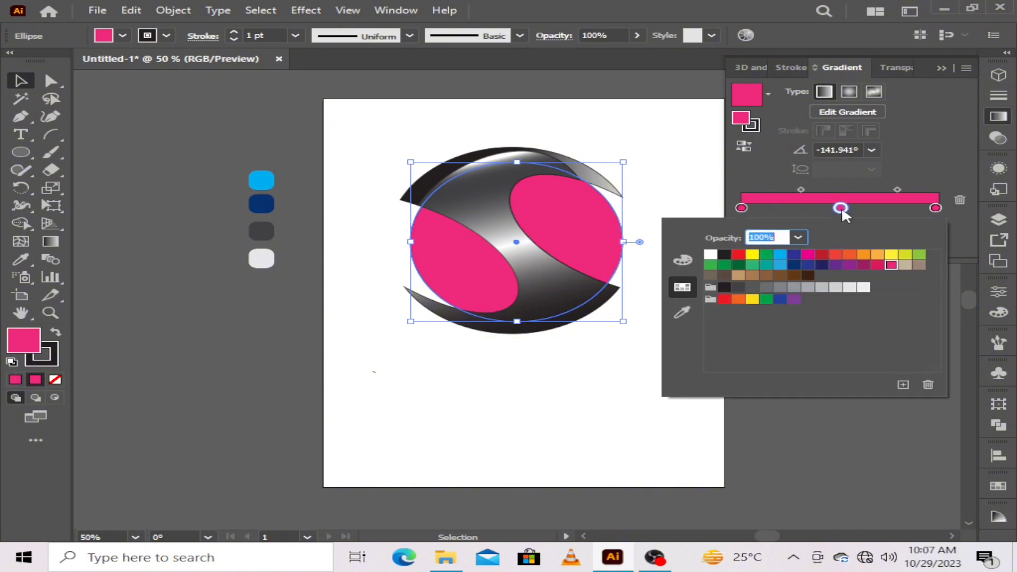
left_click(827, 263)
left_click(836, 255)
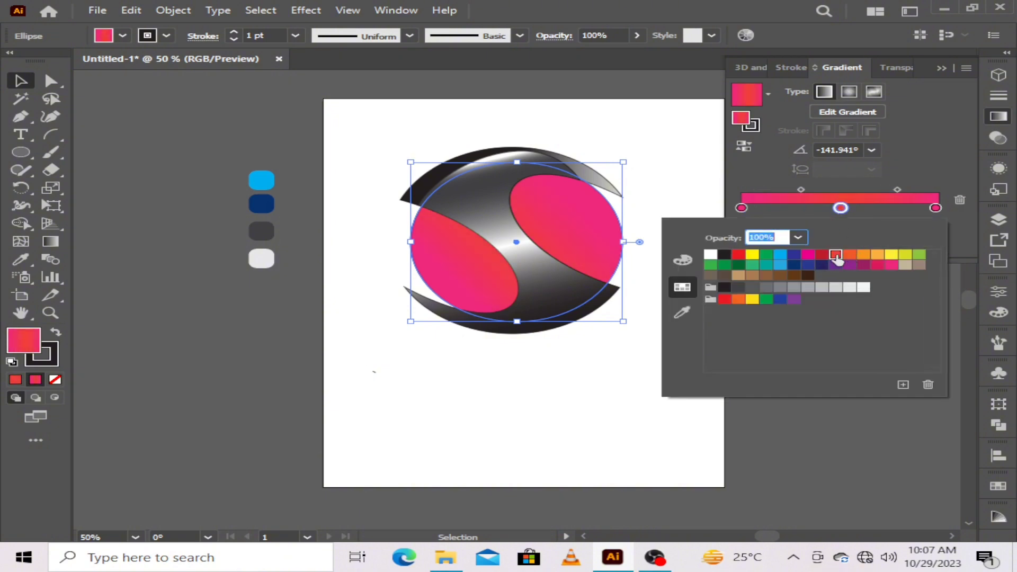
left_click(841, 208)
Step: Deselect the ellipse, collapse the Gradient panel, and remove the four sample swatches beside the artboard
key("ctrl+shift+a")
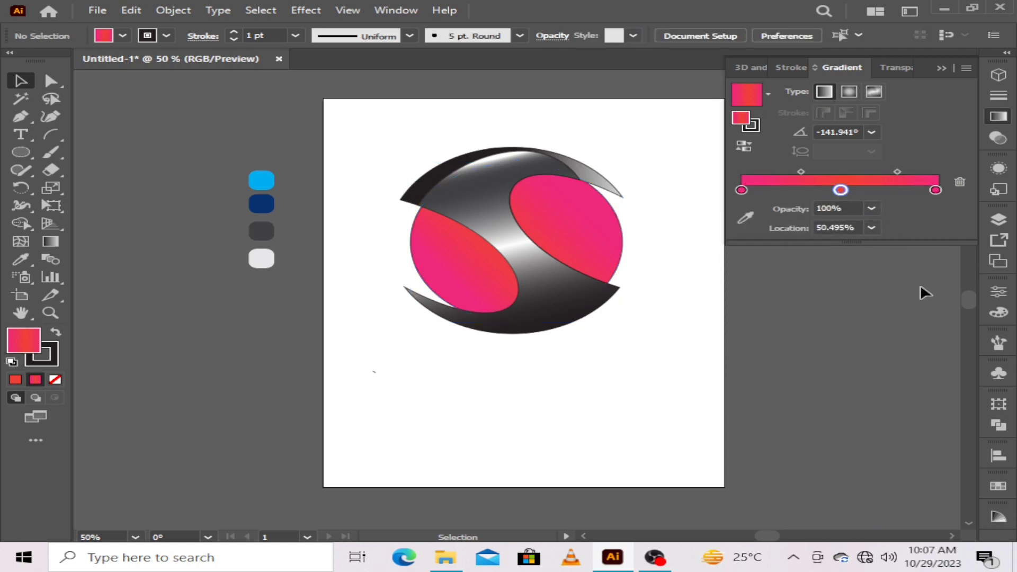
left_click(942, 68)
left_click_drag(233, 159, 297, 270)
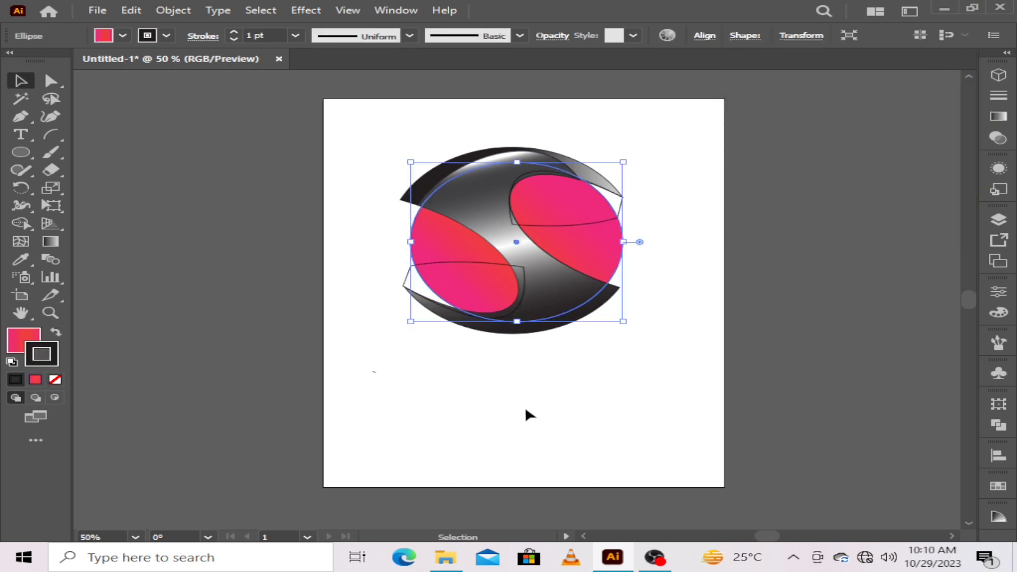
Step: Fill the upper flap outline inside the S with the pink and orange-red gradient sampled from the back ellipse
left_click(582, 207)
left_click(21, 259)
left_click(455, 238)
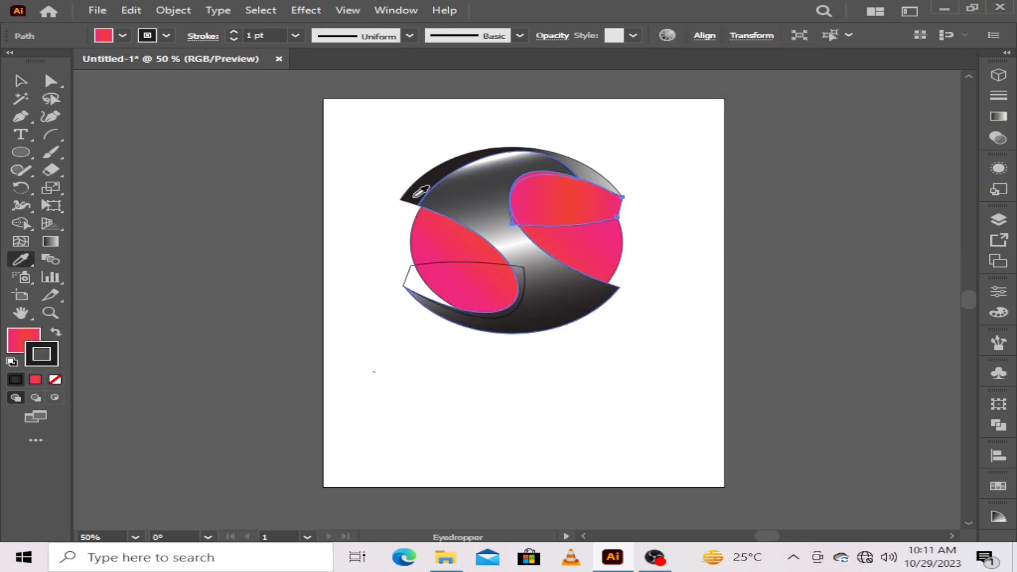
left_click(20, 80)
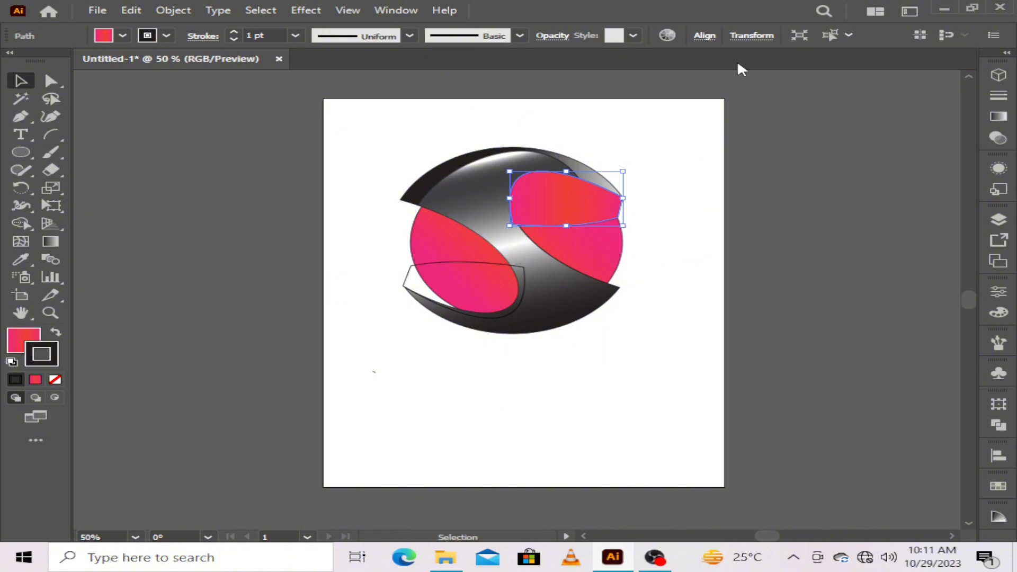
Step: Reduce the upper flap's height from its lower edge and send it to the back of the stacking order
left_click_drag(574, 227, 567, 215)
right_click(567, 213)
mouse_move(698, 467)
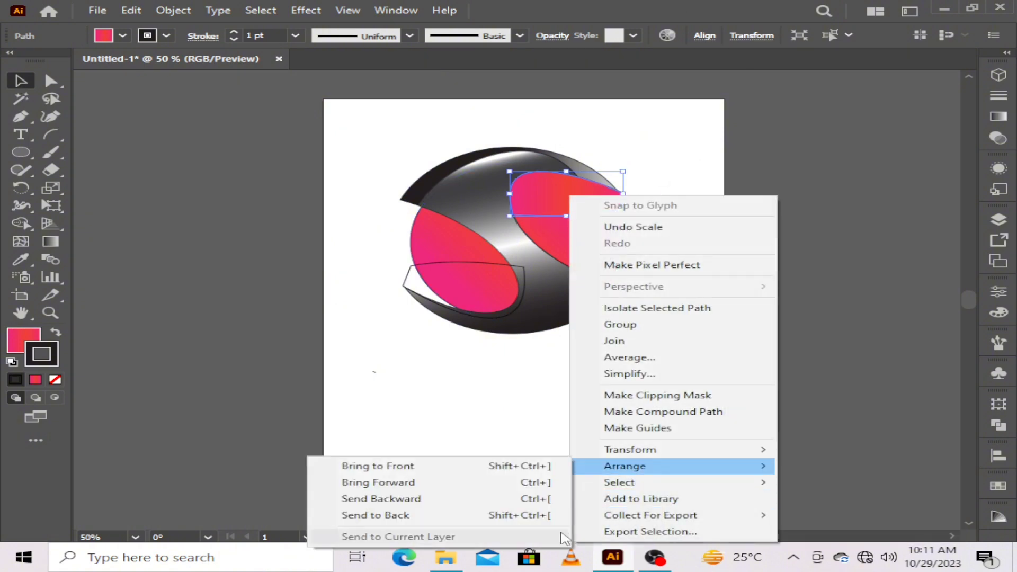
left_click(551, 515)
left_click(634, 228)
left_click(619, 209)
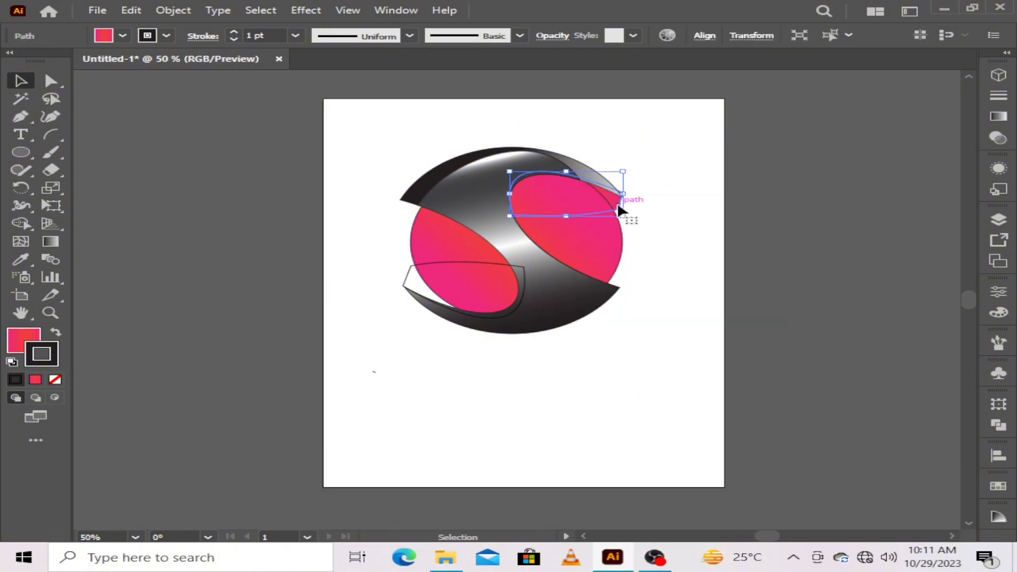
left_click(618, 202)
left_click(466, 318)
key("Delete")
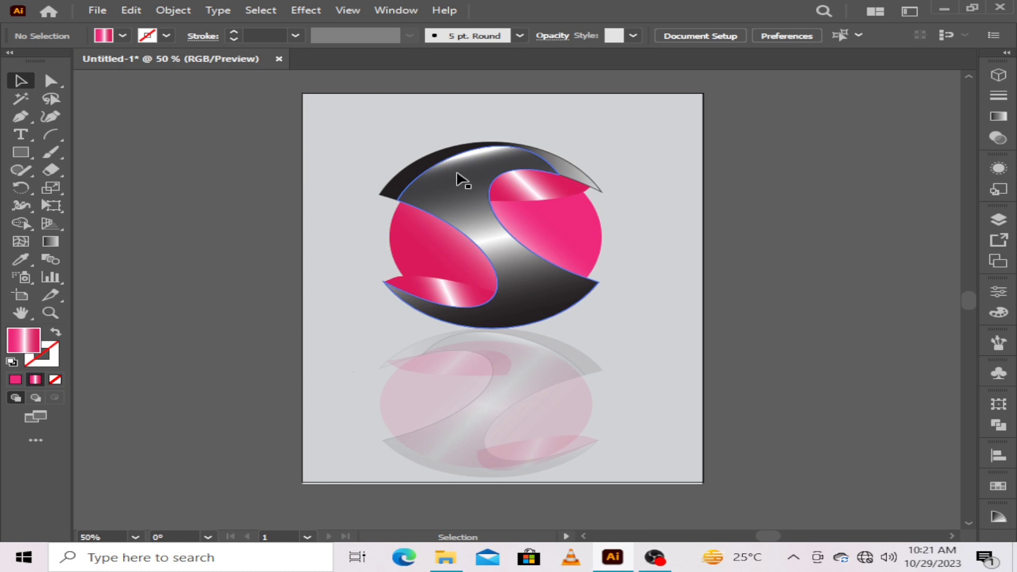
left_click_drag(460, 177, 541, 260)
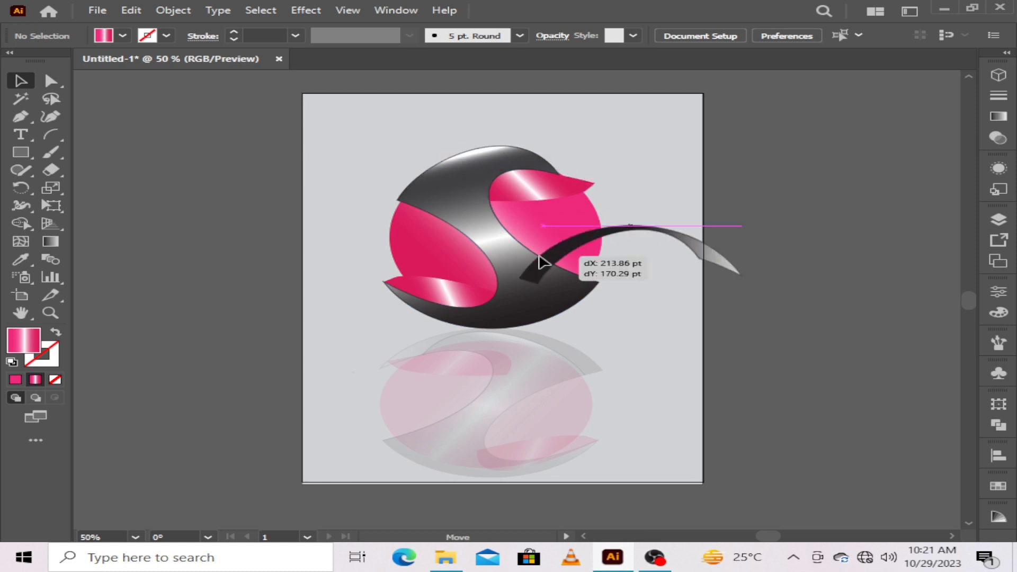
key("ctrl+z")
left_click(677, 313)
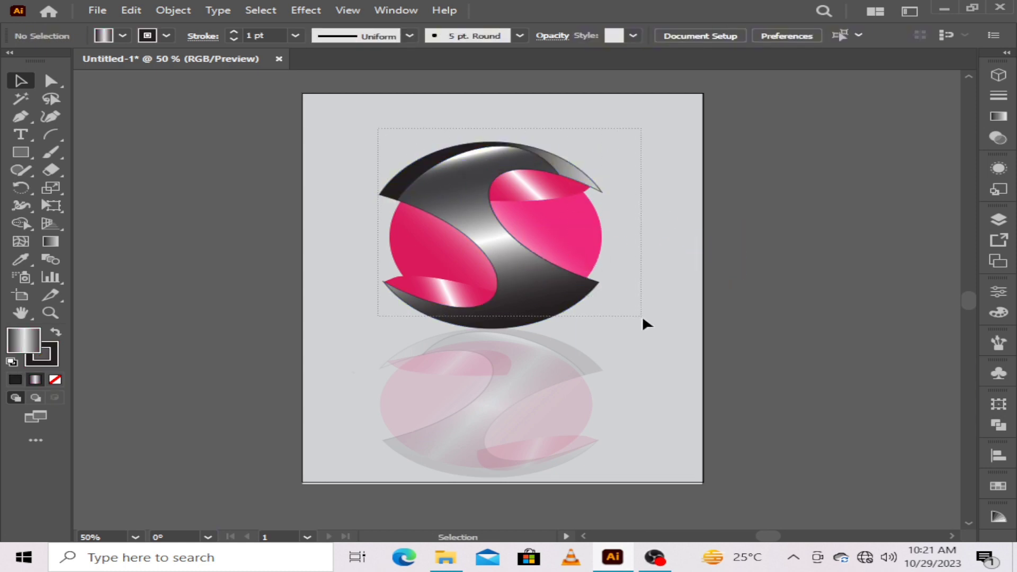
Step: Select all parts of the upper logo, set their stroke to None, and collapse the Color panel
left_click_drag(642, 316, 642, 316)
left_click(40, 363)
left_click(147, 35)
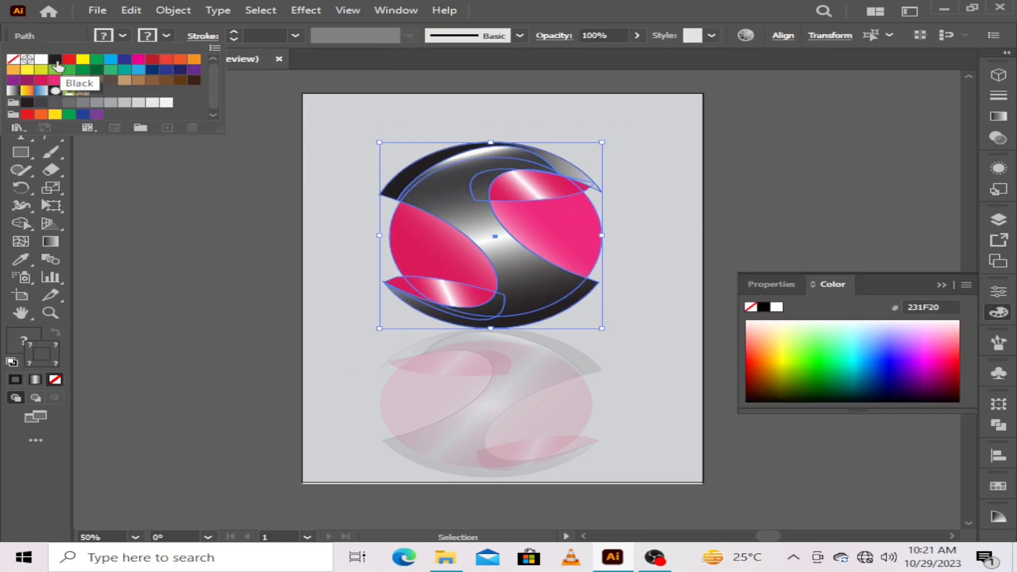
left_click(56, 64)
left_click(13, 58)
left_click(218, 159)
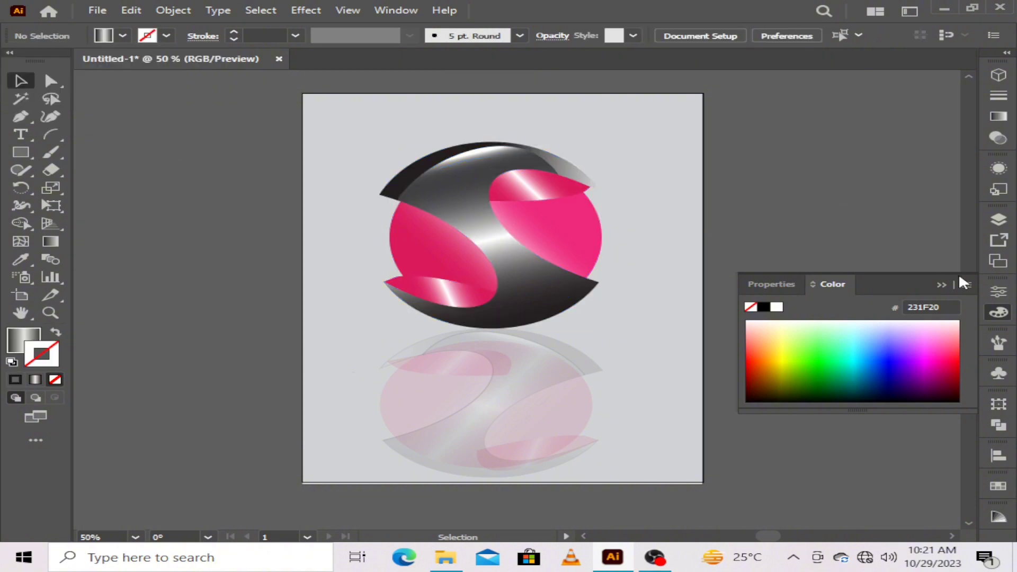
left_click(942, 285)
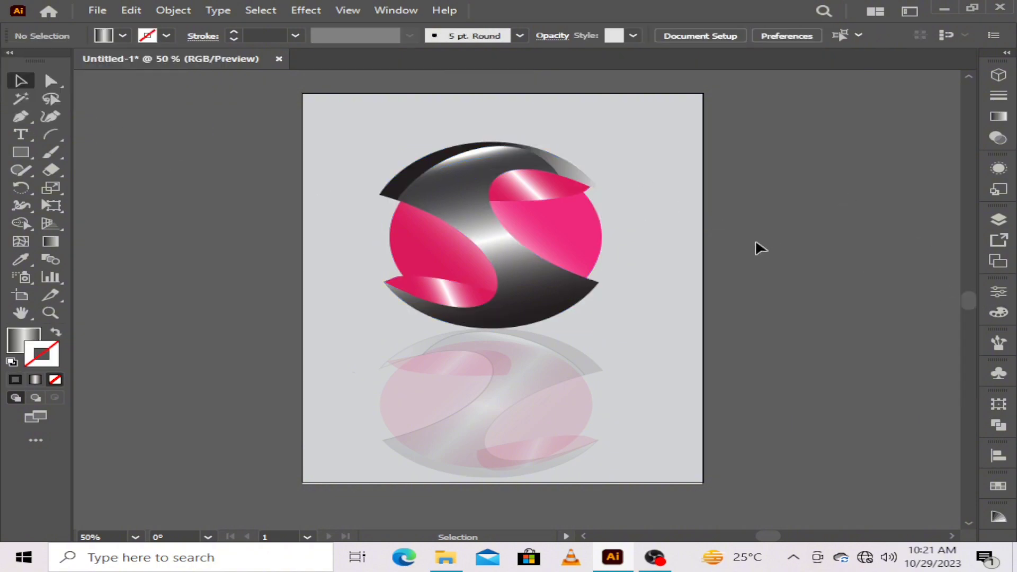